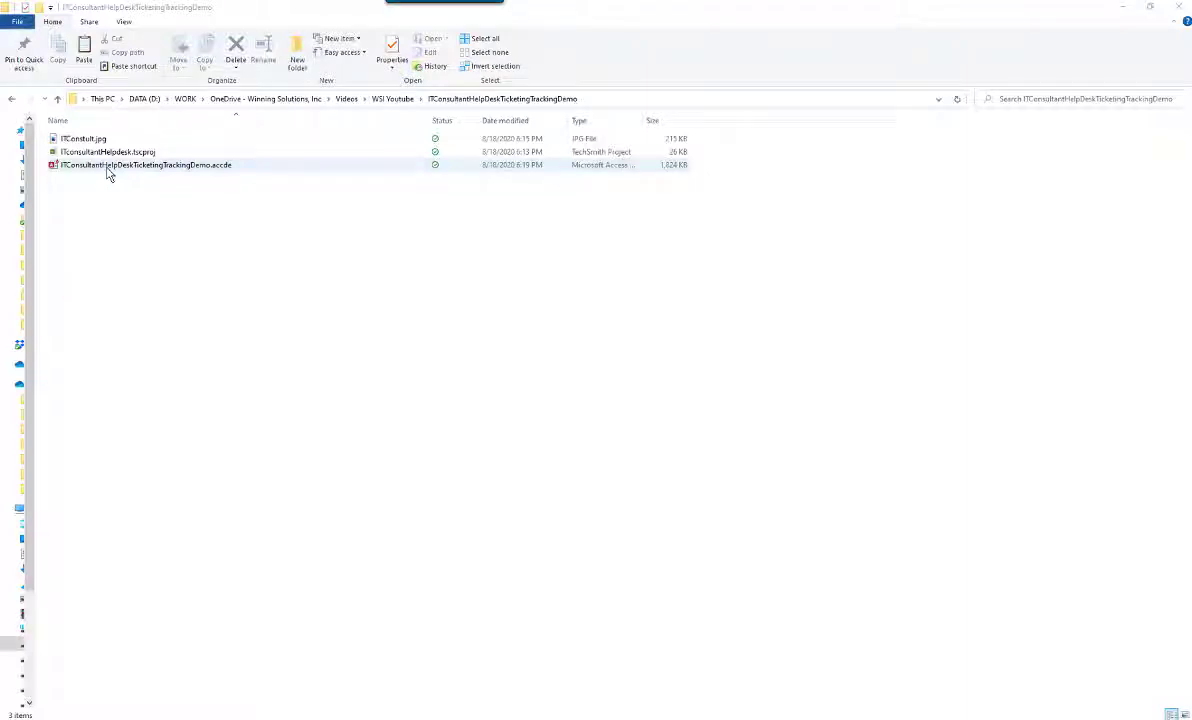
Step: Open the ITConsultantHelpDeskTicketingTrackingDemo.accde database despite the security notice, and dismiss its demo information window
double_click(109, 172)
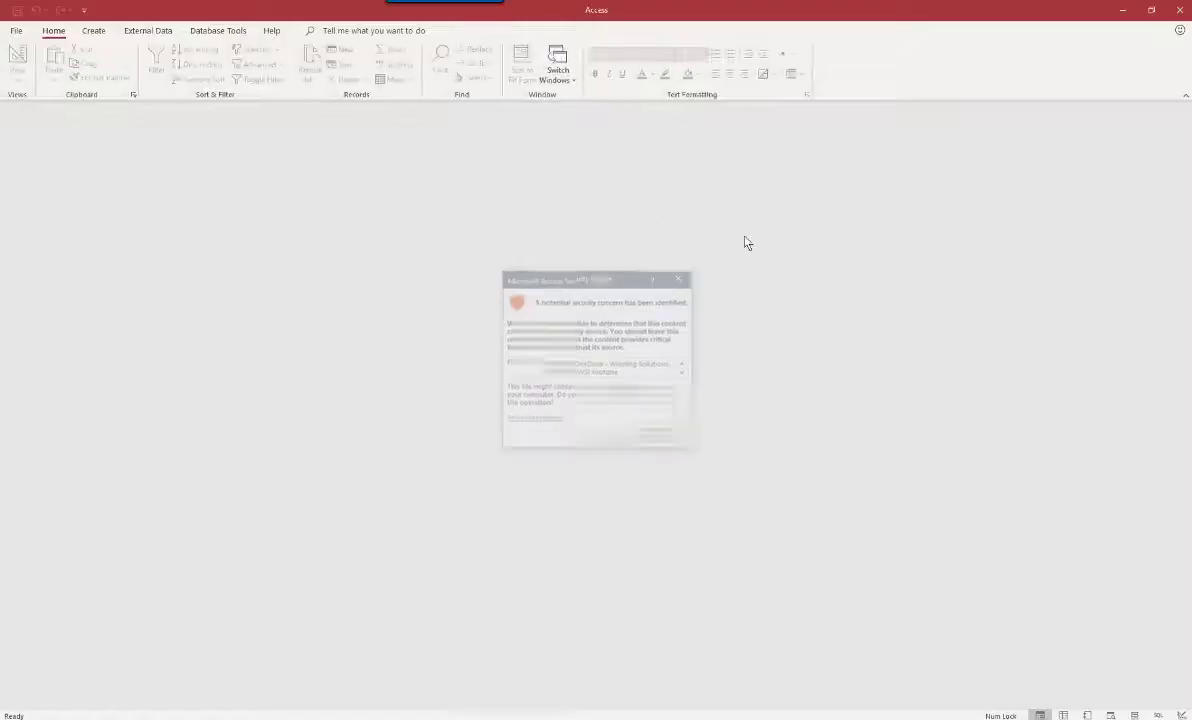
left_click_drag(593, 285, 577, 255)
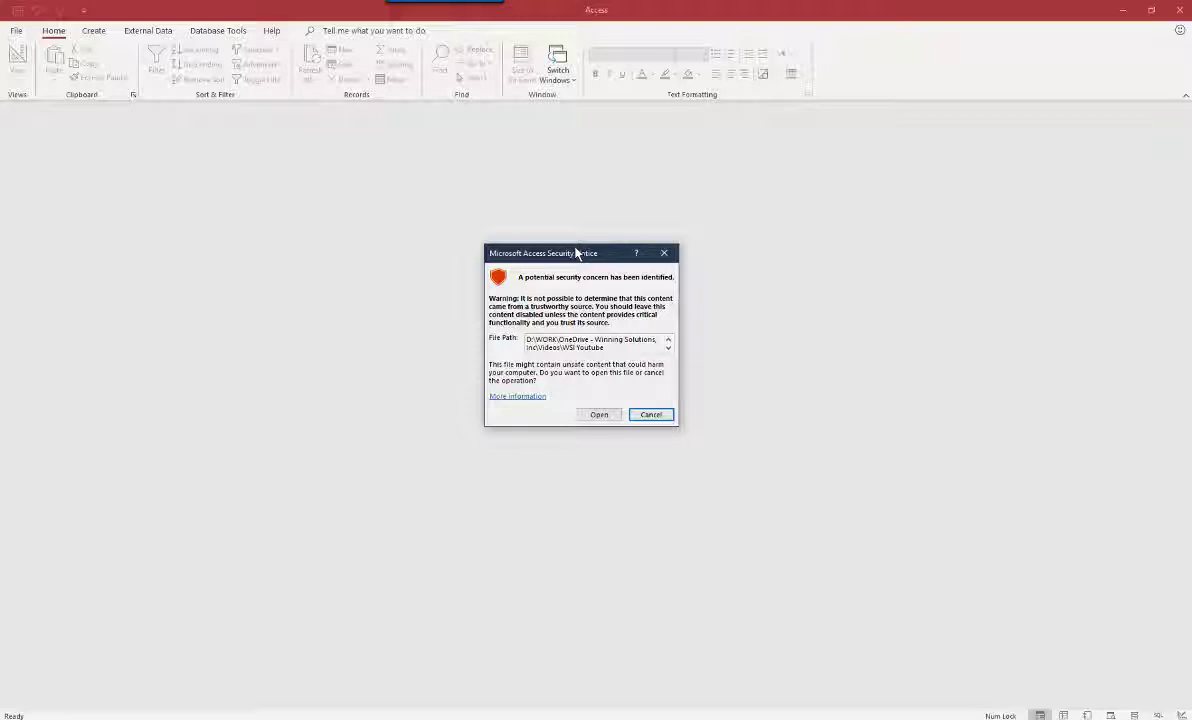
left_click(594, 416)
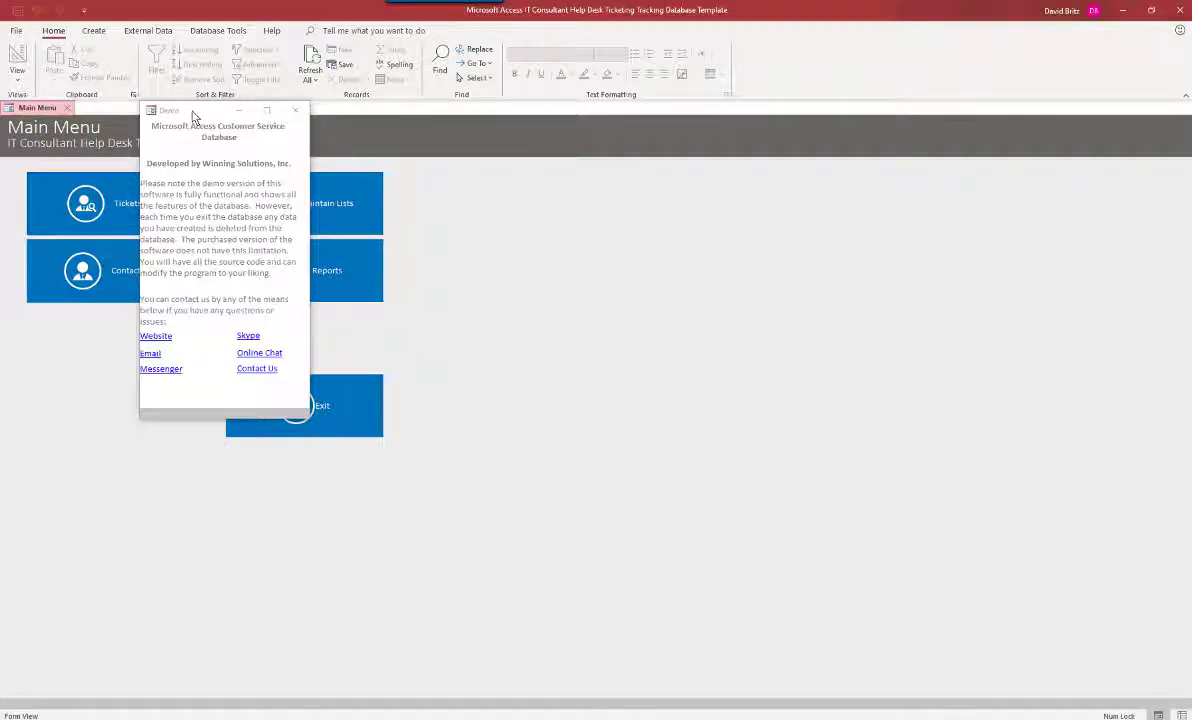
left_click_drag(193, 117, 609, 210)
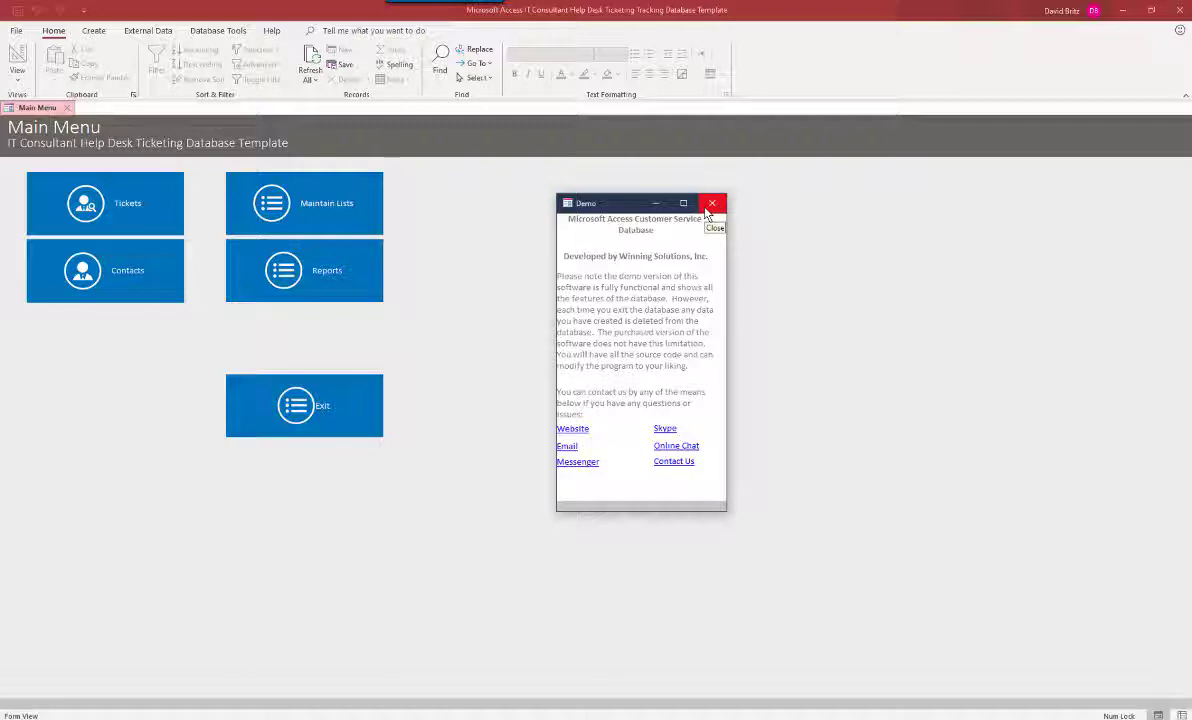
left_click(709, 207)
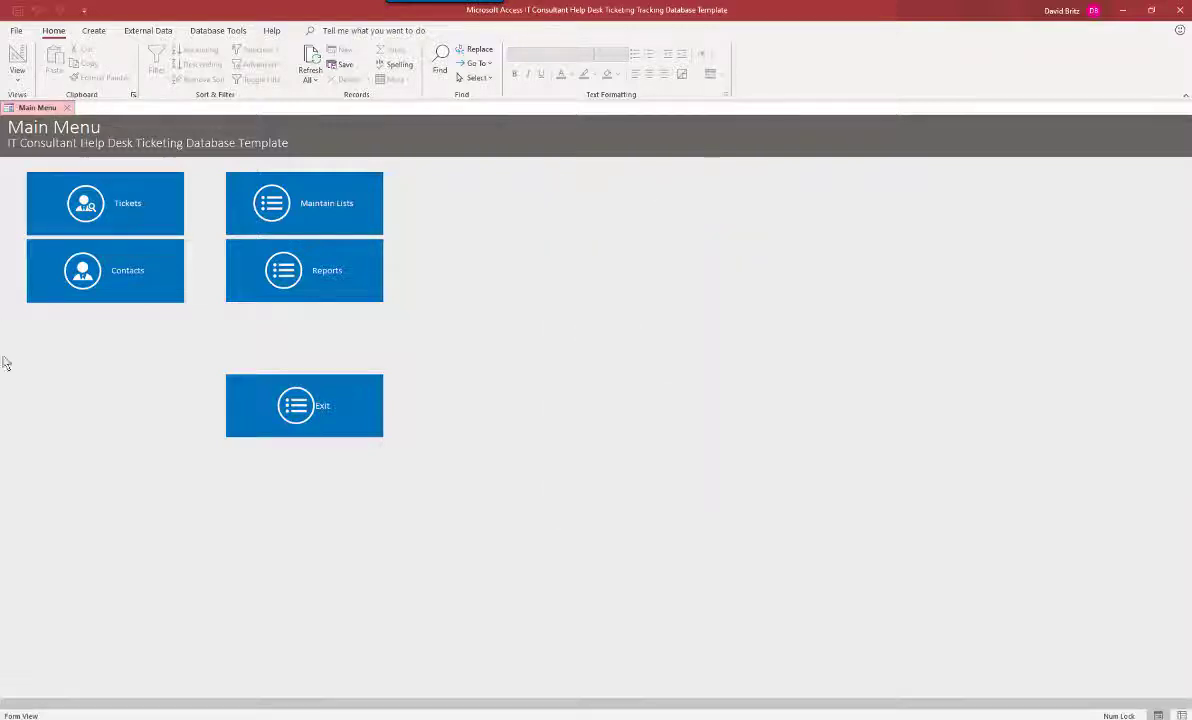
Step: In the Category lookup list, rename the three entries to Email password, Network connection and Can't find the "any" key
left_click(334, 207)
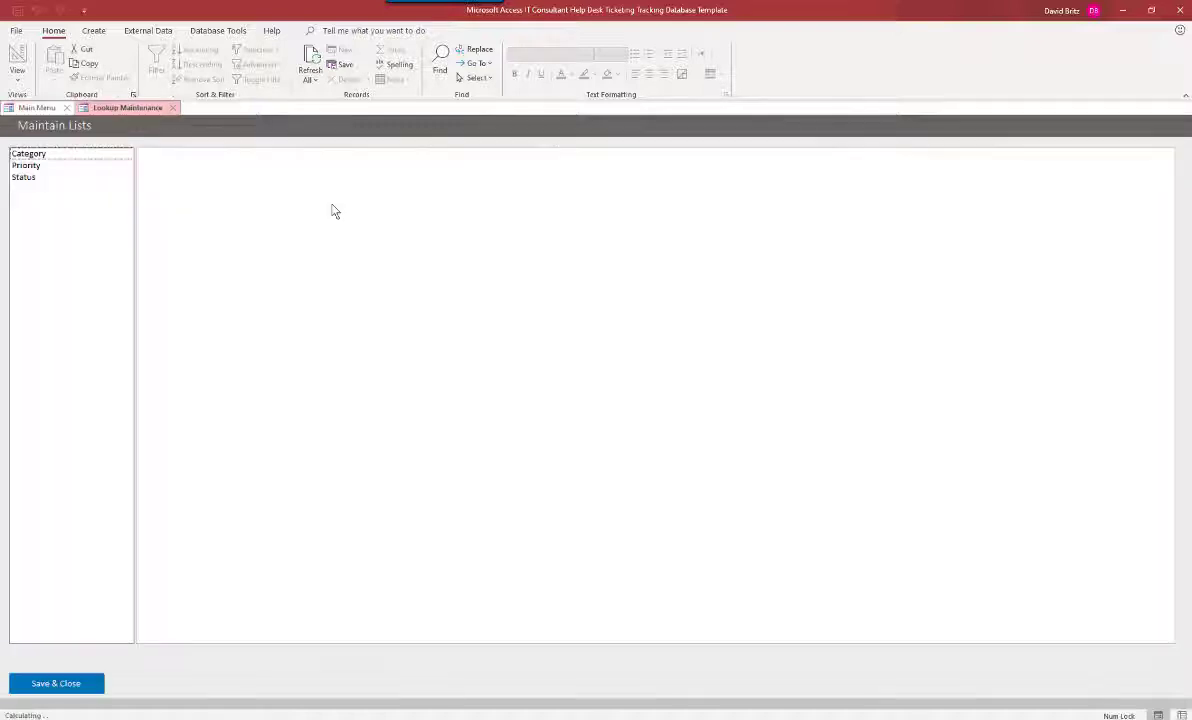
left_click(32, 155)
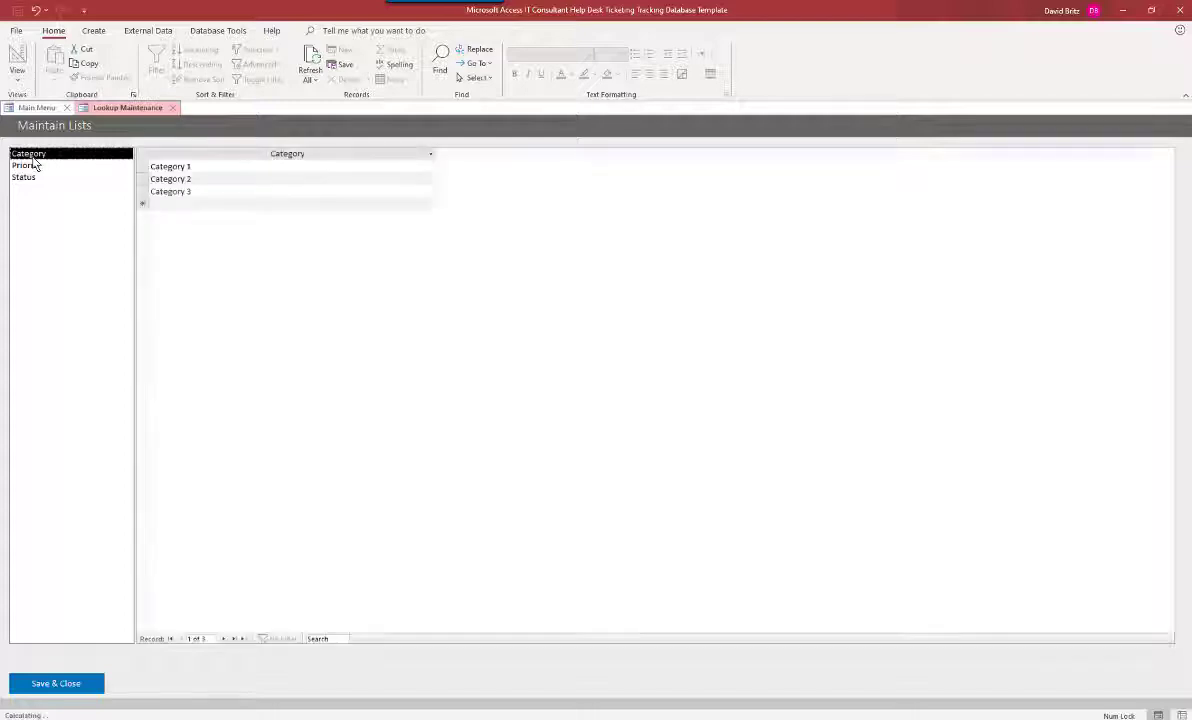
left_click(180, 166)
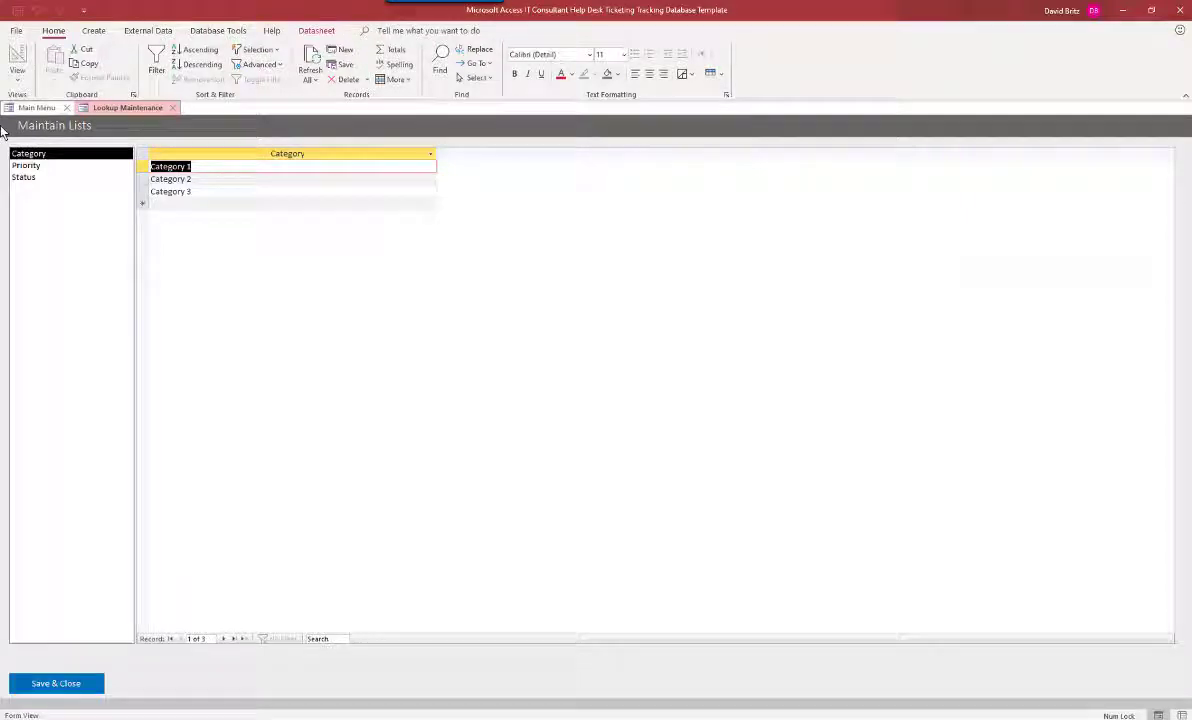
type("Email")
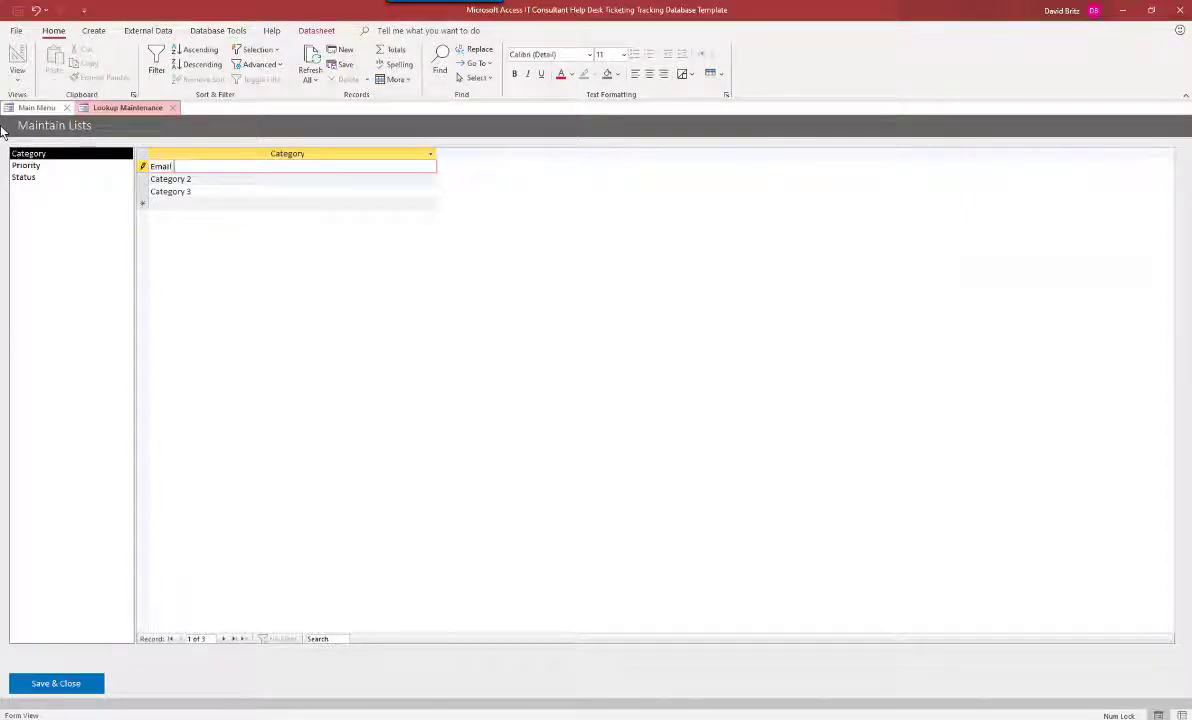
type(" password")
key("Return")
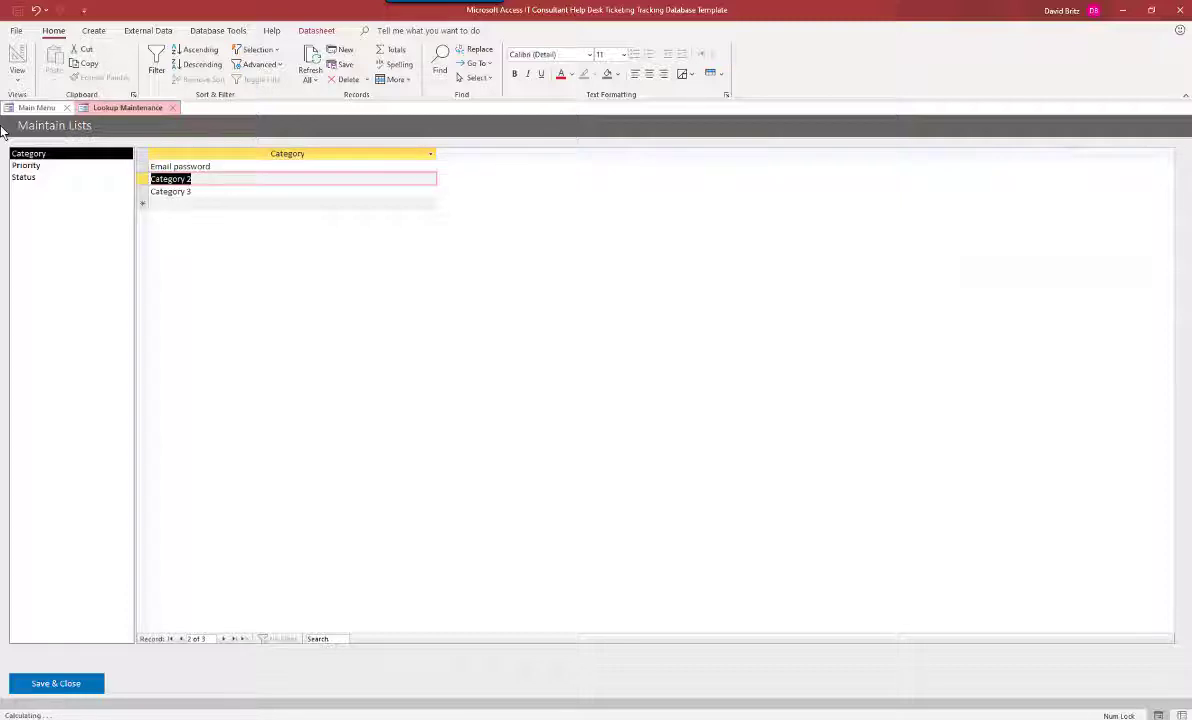
type("Network")
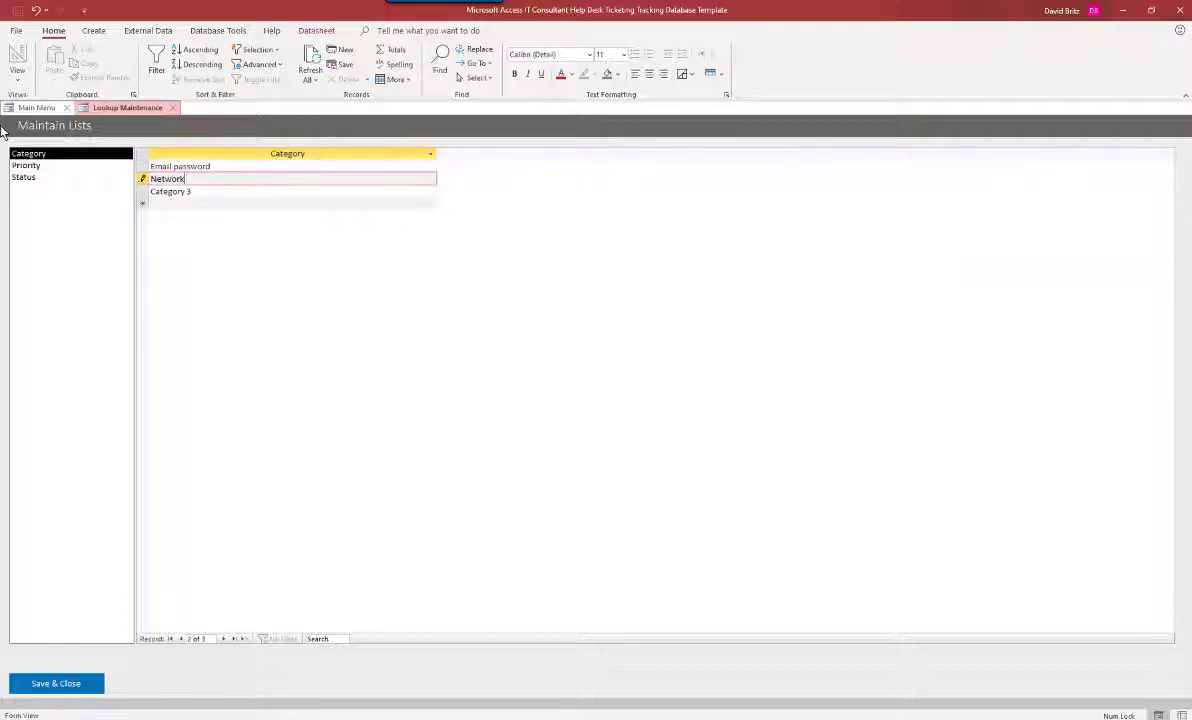
type(" connection")
key("Return")
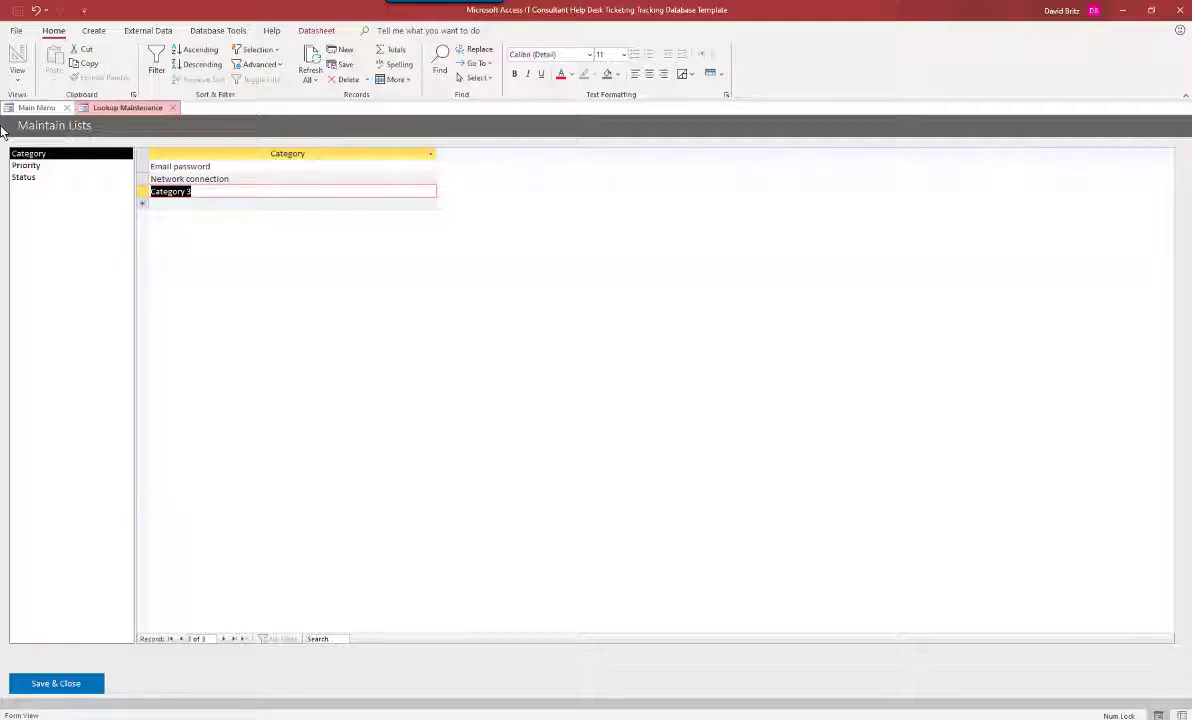
type("Can't find the \"any")
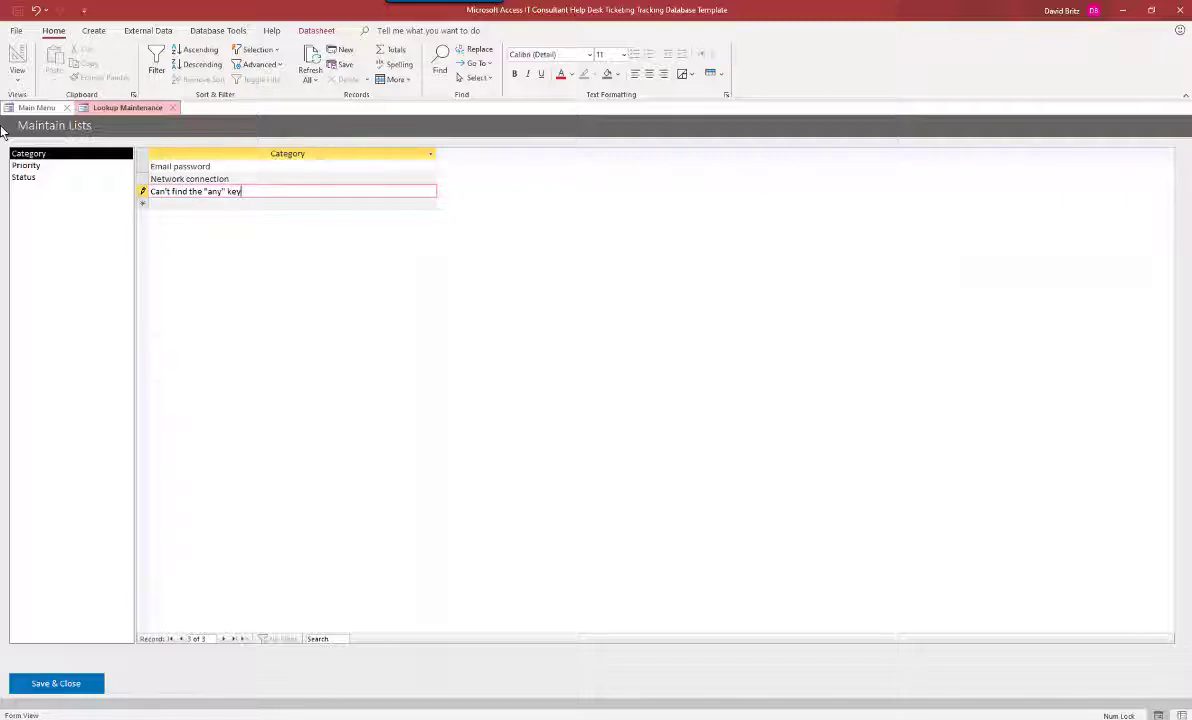
type("\" key")
key("Return")
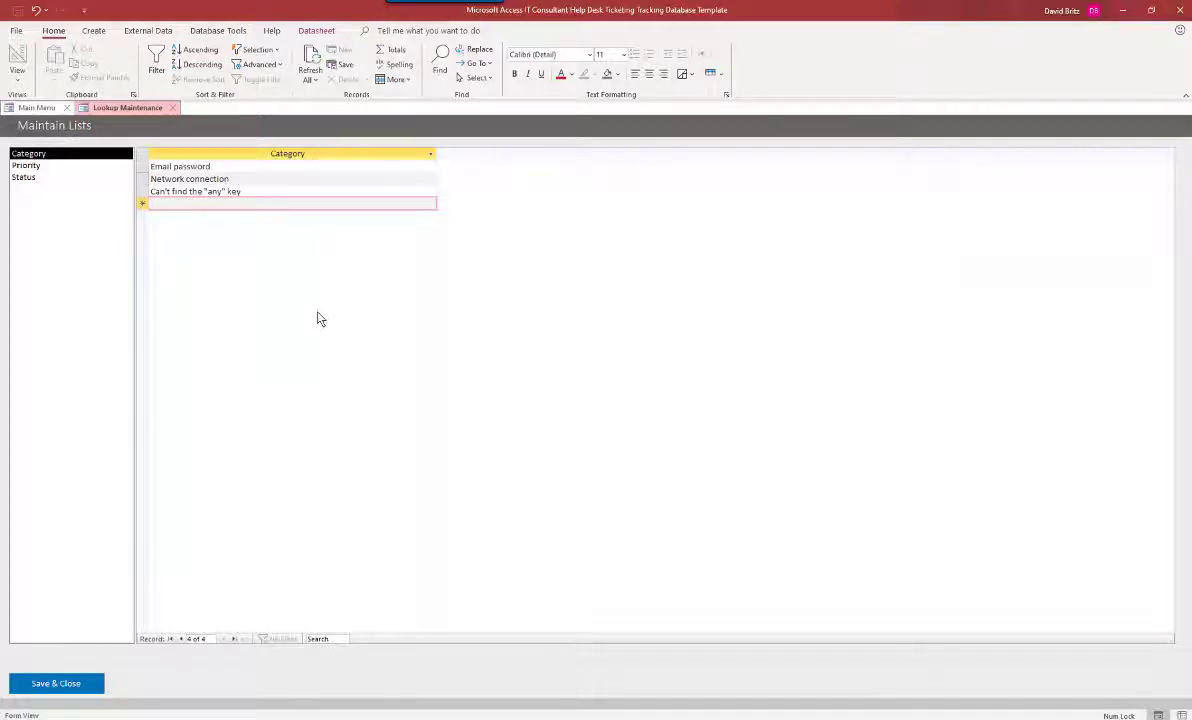
Step: Review the entries of the Priority and Status lookup lists, and return to the Category list
left_click(28, 165)
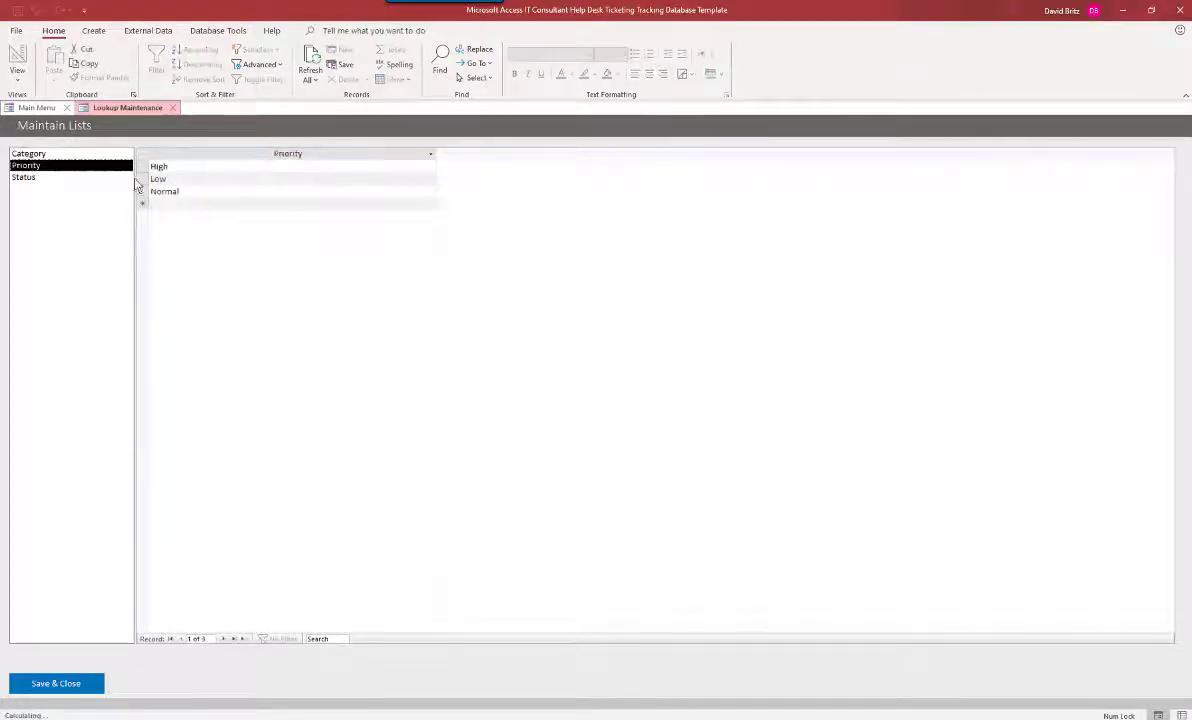
left_click(53, 177)
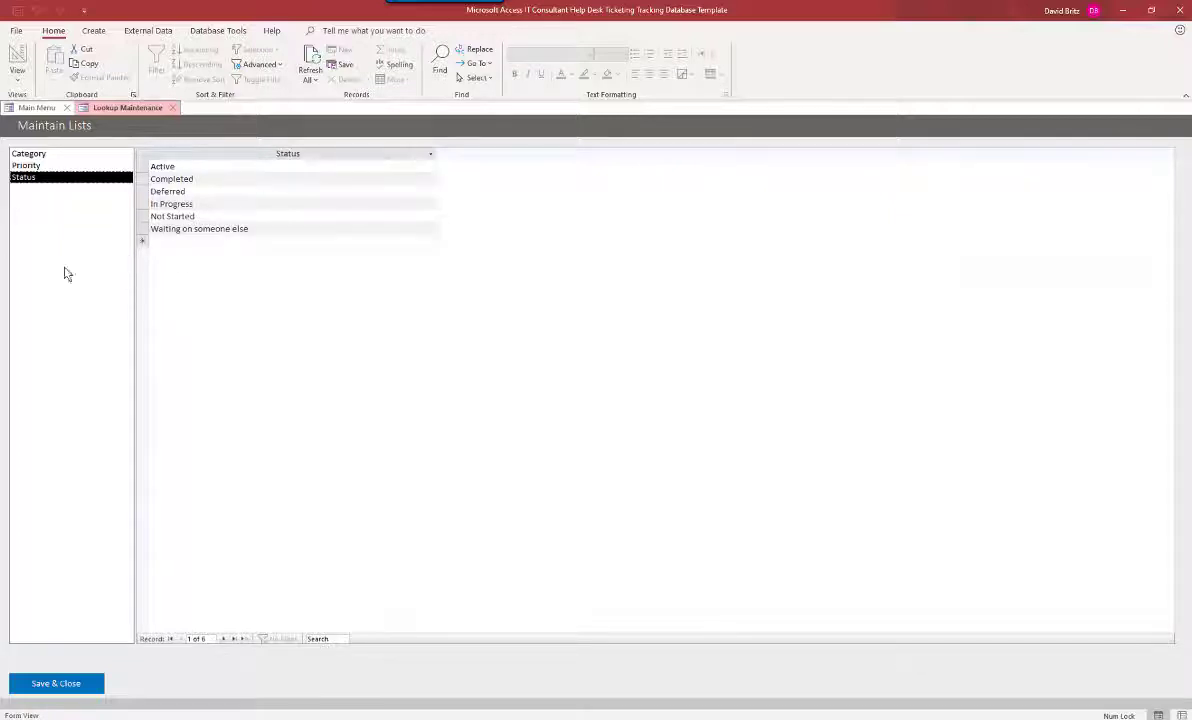
left_click(178, 229)
left_click(176, 216)
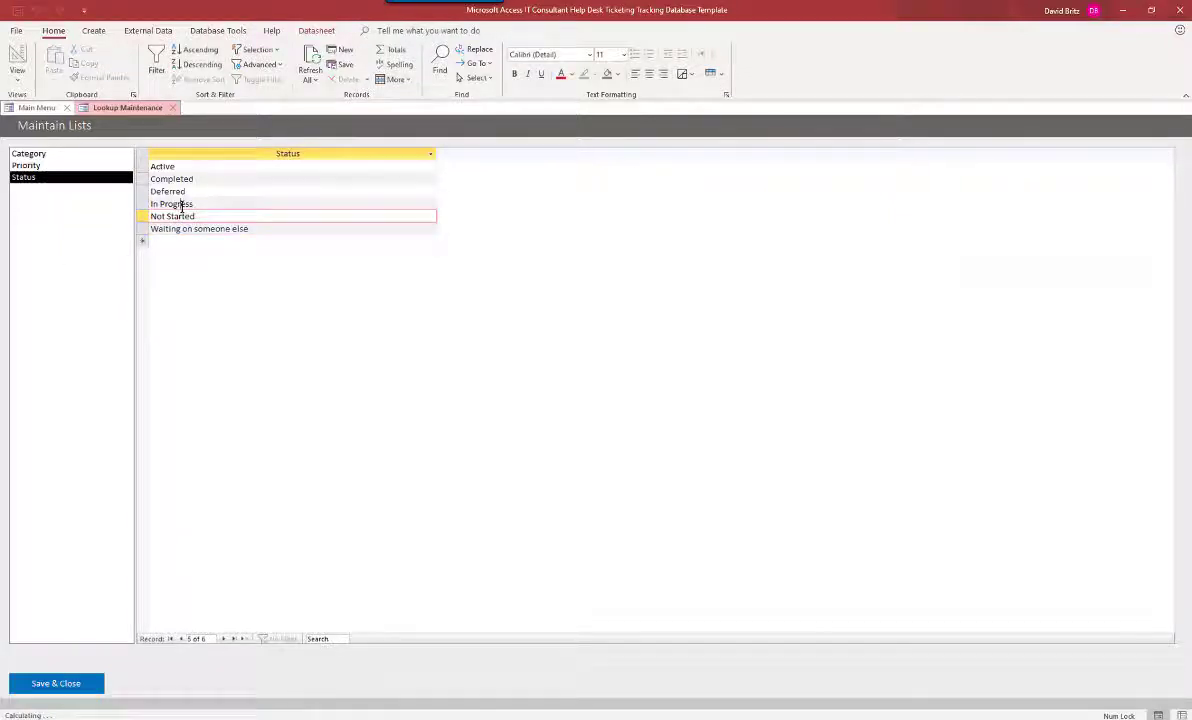
left_click(181, 205)
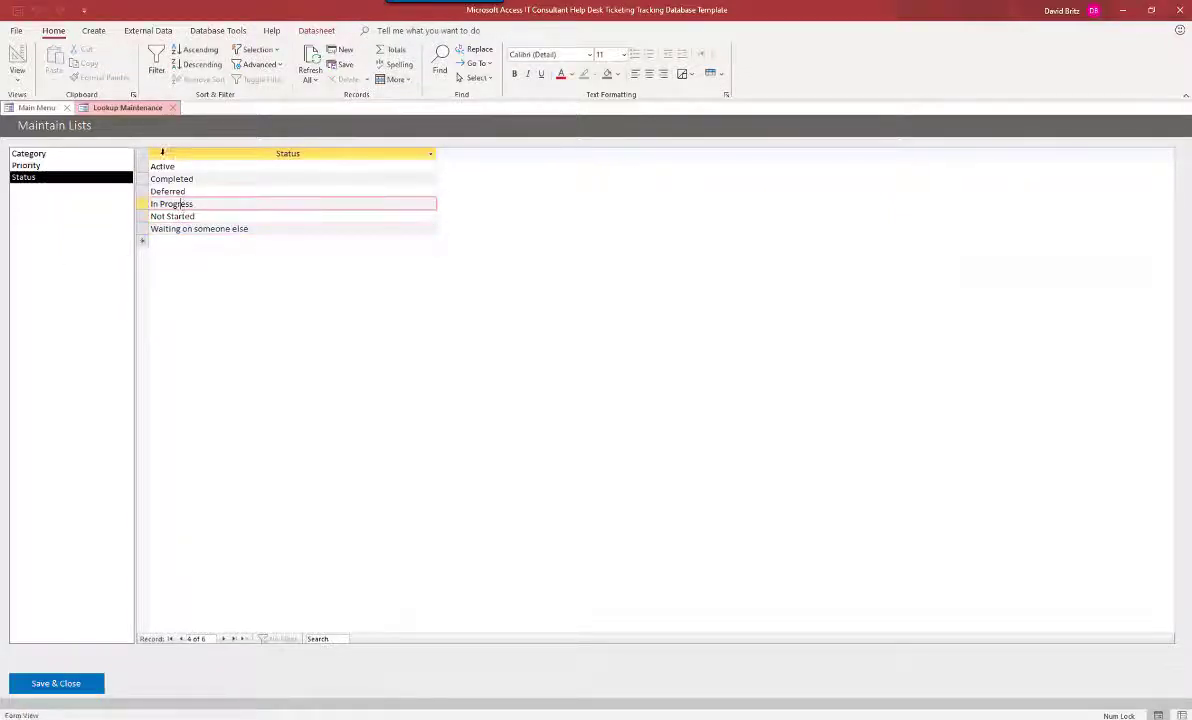
left_click(48, 166)
left_click(45, 155)
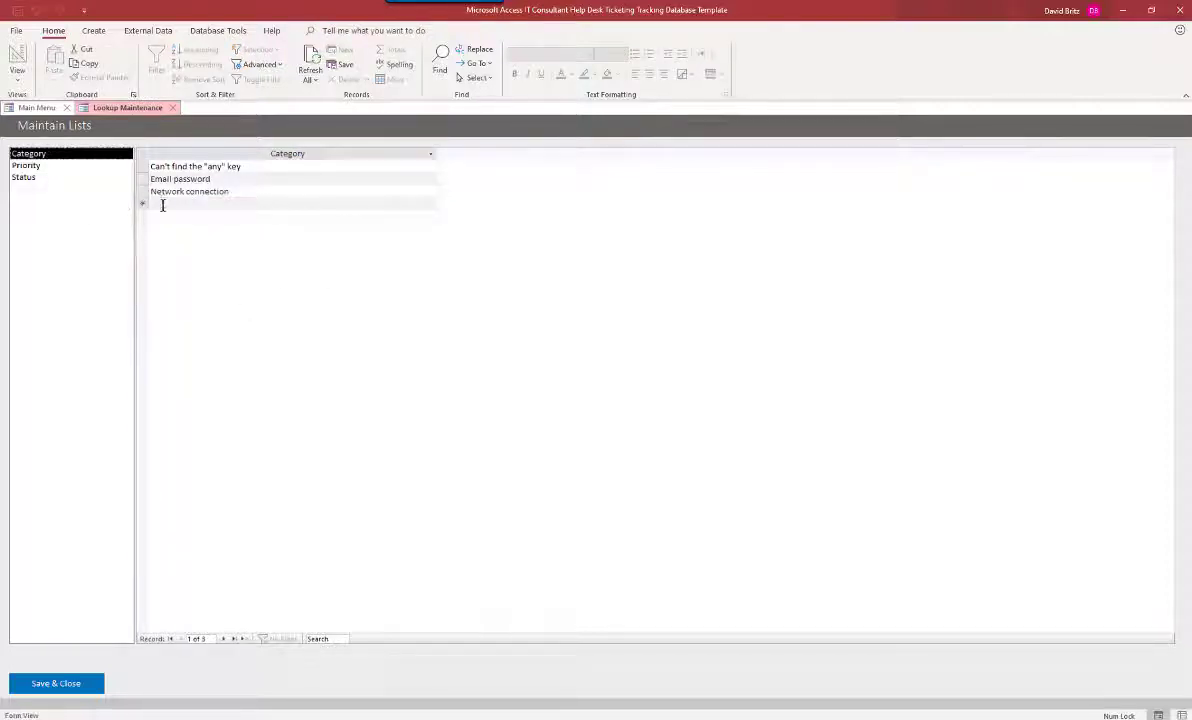
Step: Delete the Low record from the Priority lookup list, and save and close the list maintenance form
left_click(50, 166)
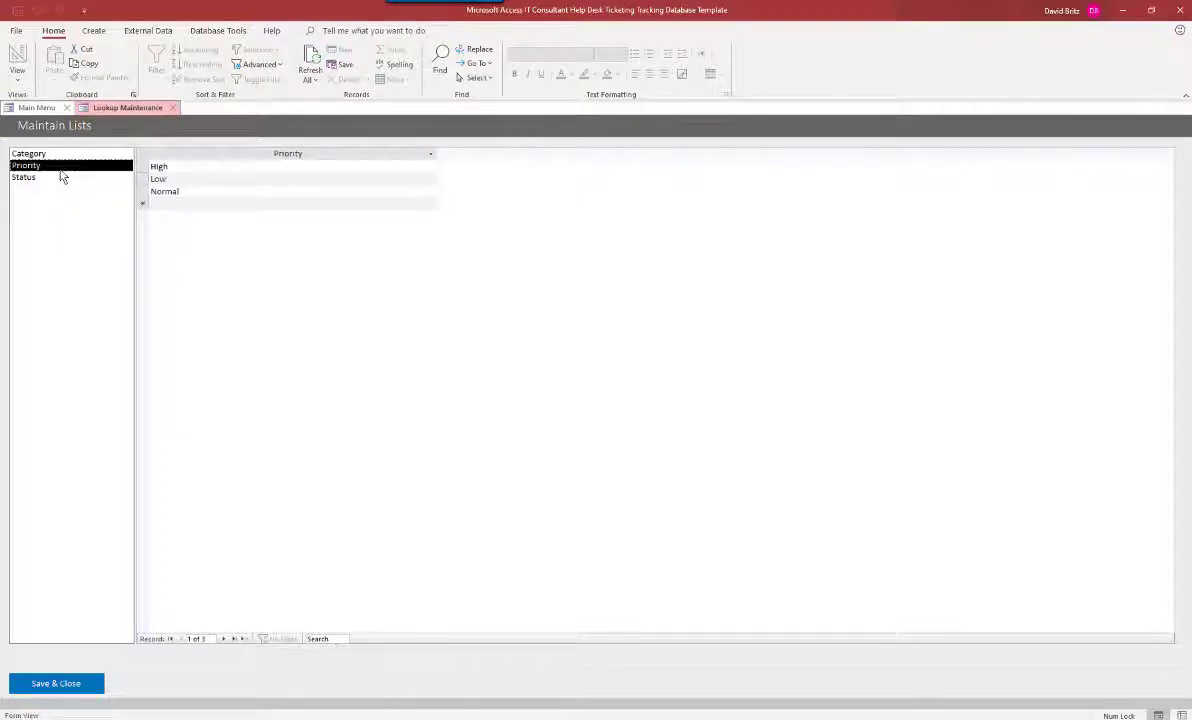
right_click(143, 180)
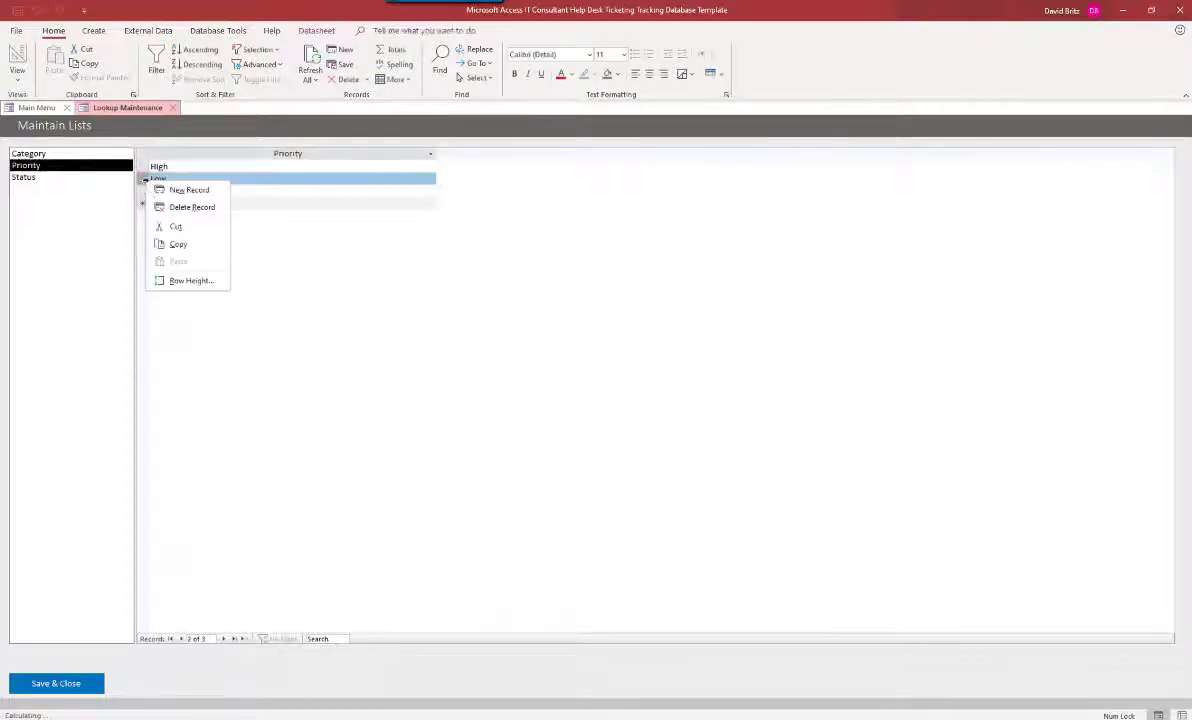
left_click(174, 208)
left_click(534, 390)
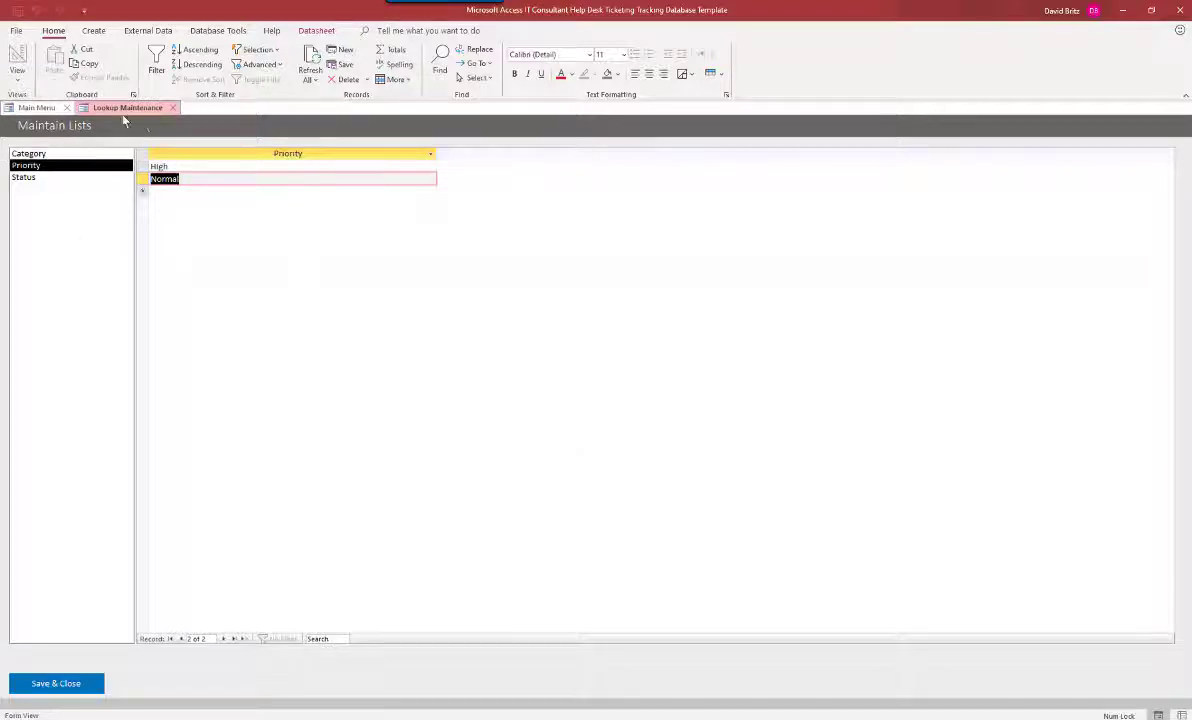
left_click(79, 686)
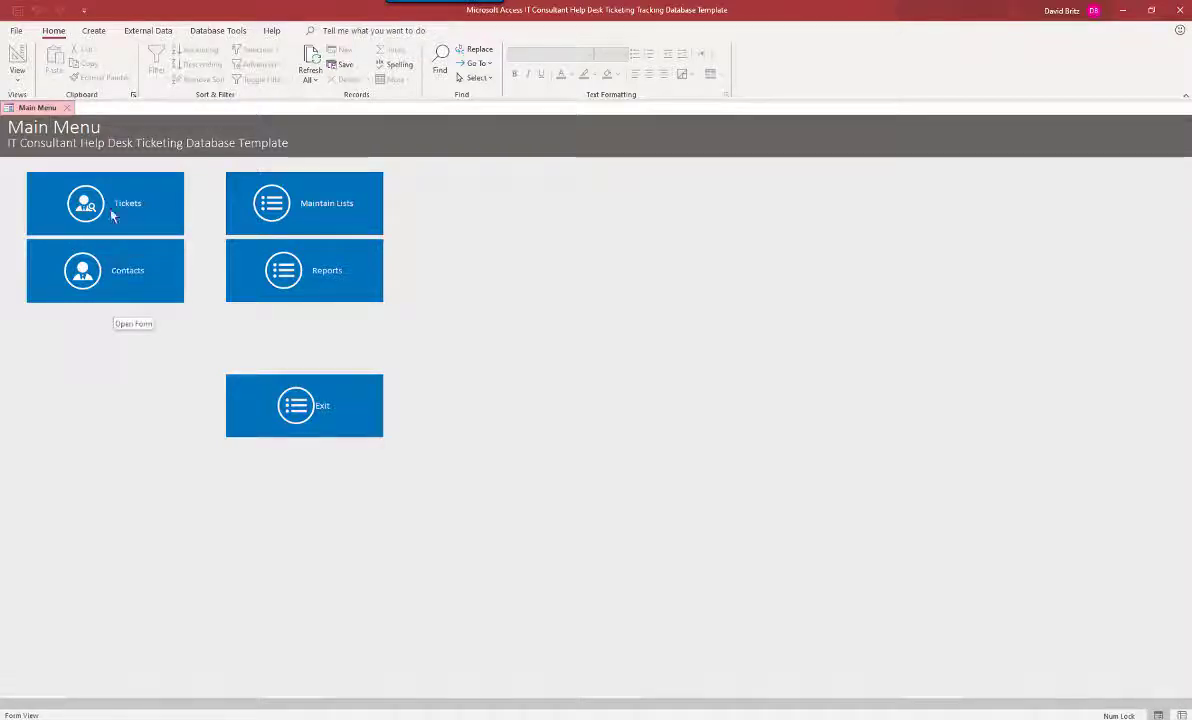
Step: List all contacts with an unfiltered contact search, and close the search form
left_click(113, 270)
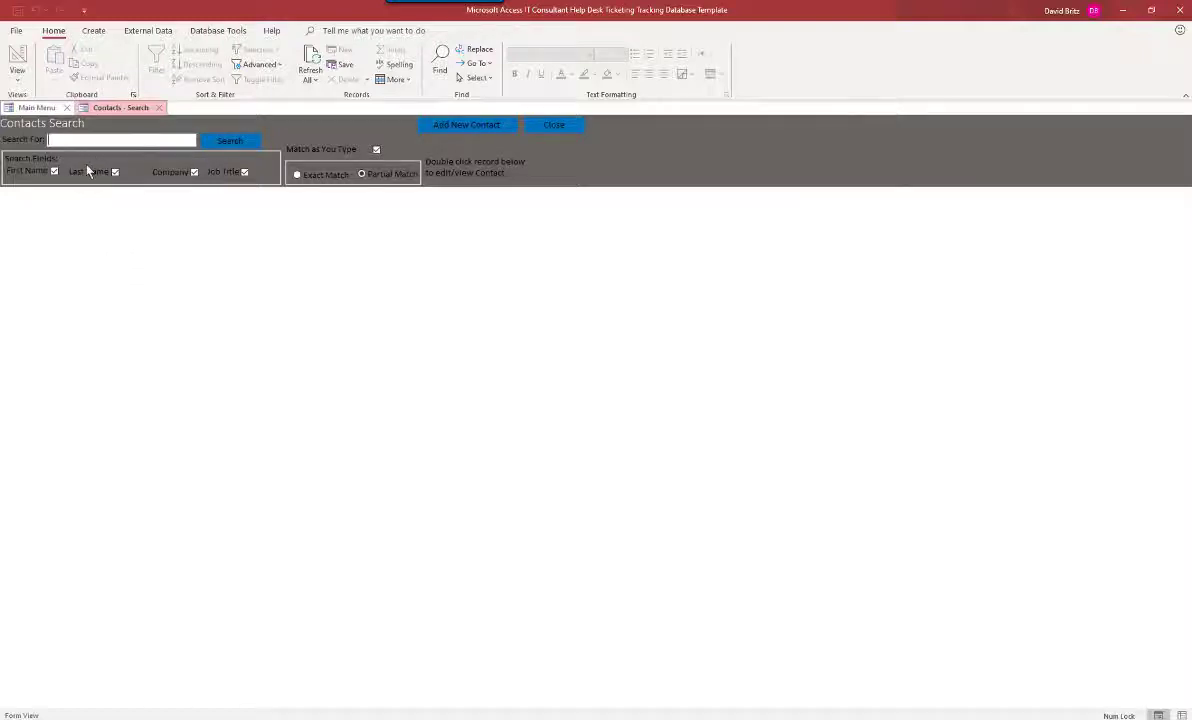
left_click(224, 143)
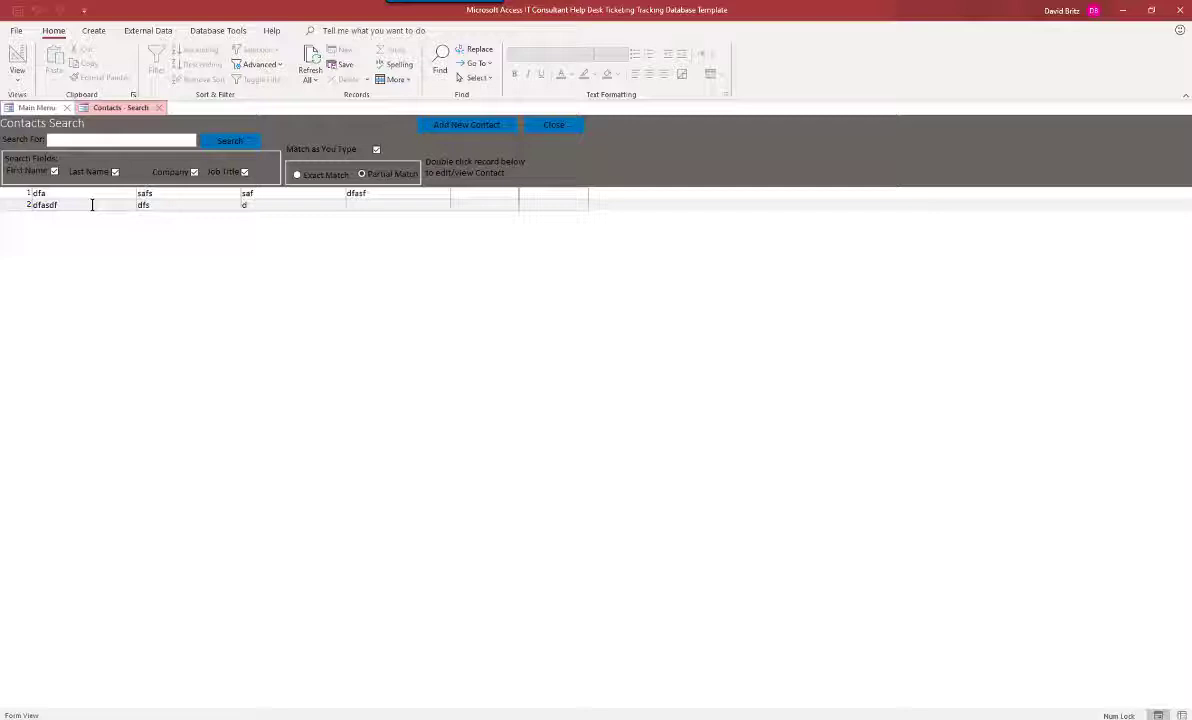
left_click(548, 126)
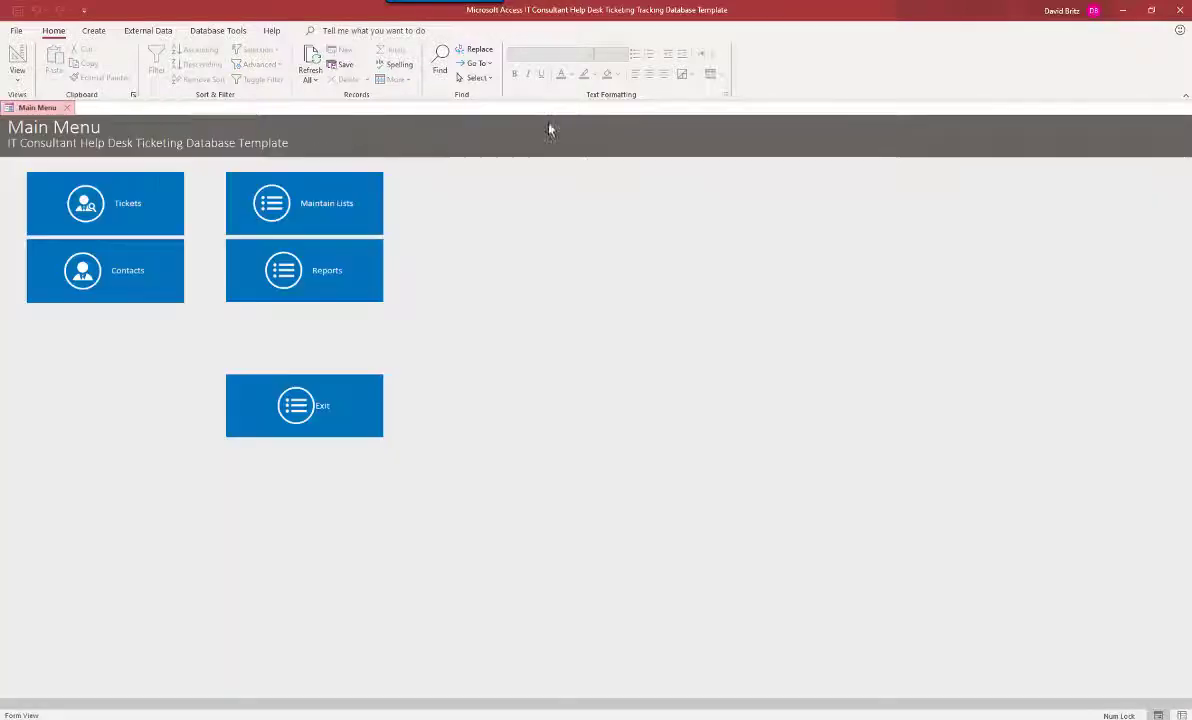
Step: Create a new help desk ticket titled "New PC Installation for new employee"
left_click(114, 192)
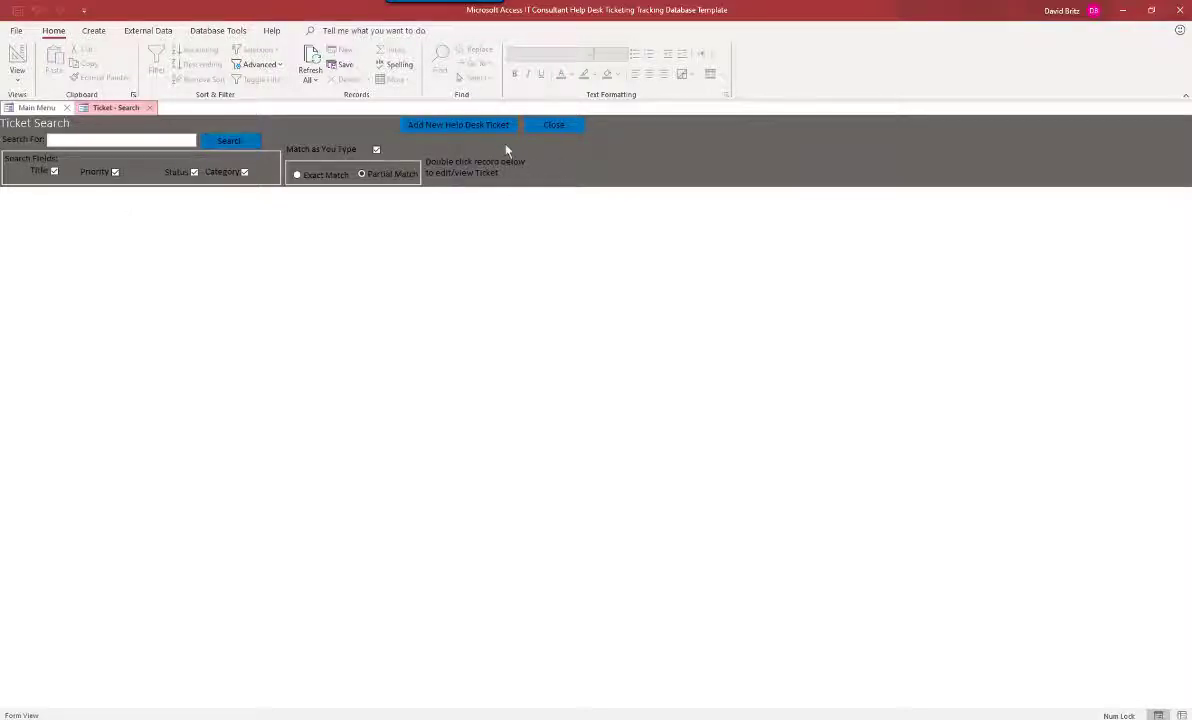
left_click(472, 127)
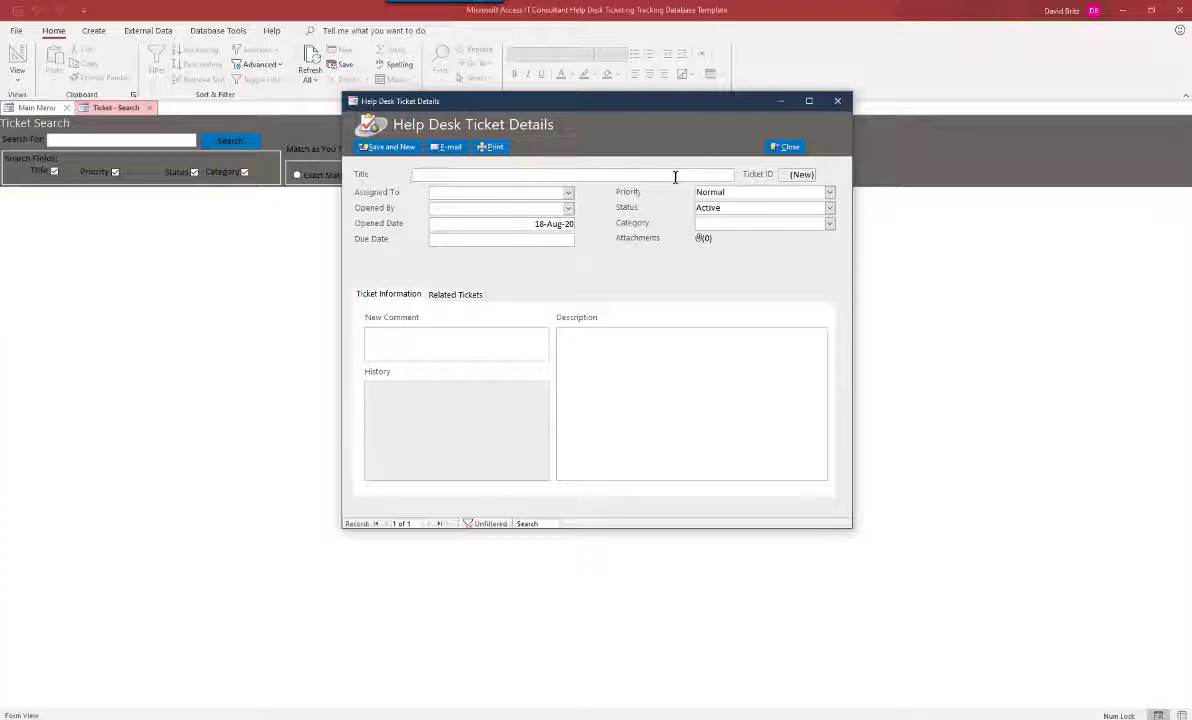
type("New PC")
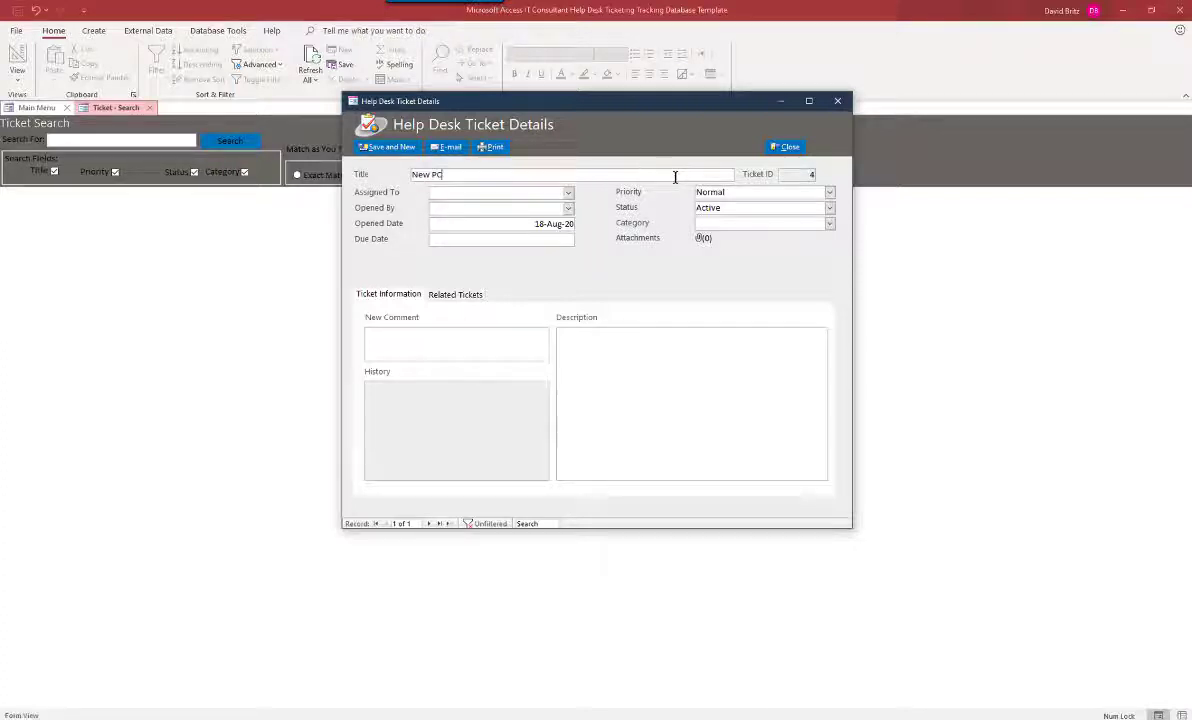
type(" Installation for new employee")
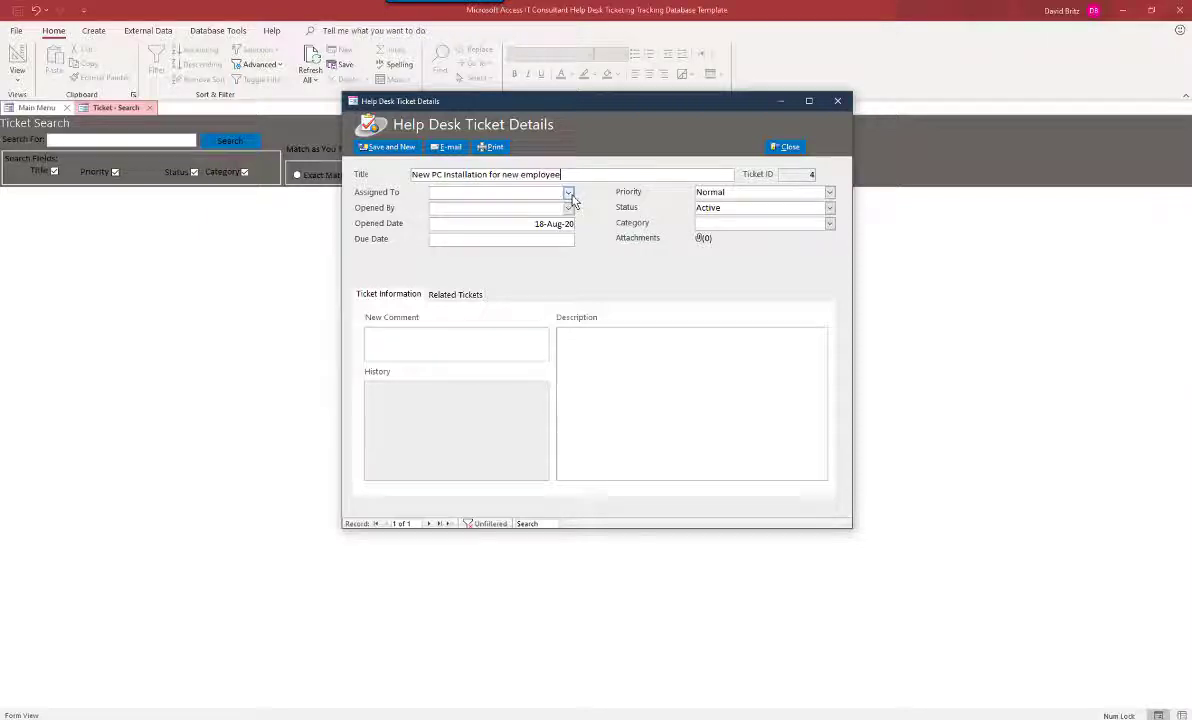
Step: Assign the new ticket to the first listed contact and set the second listed contact as the one who opened it
left_click(568, 193)
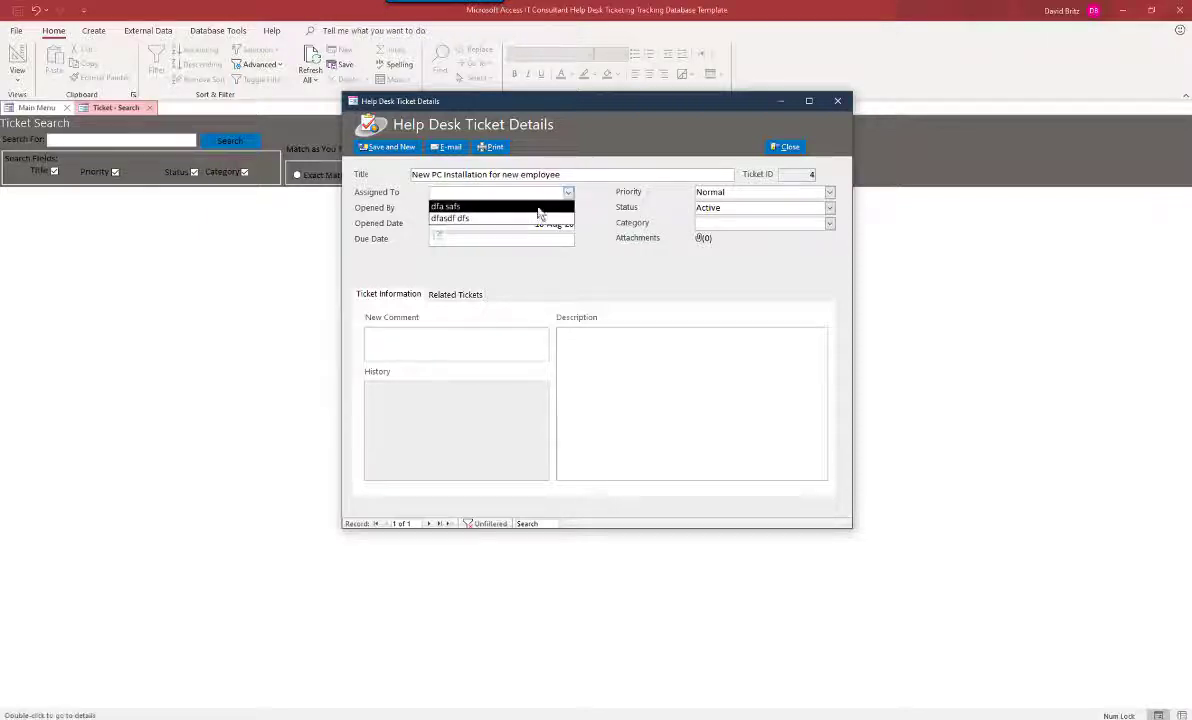
left_click(524, 207)
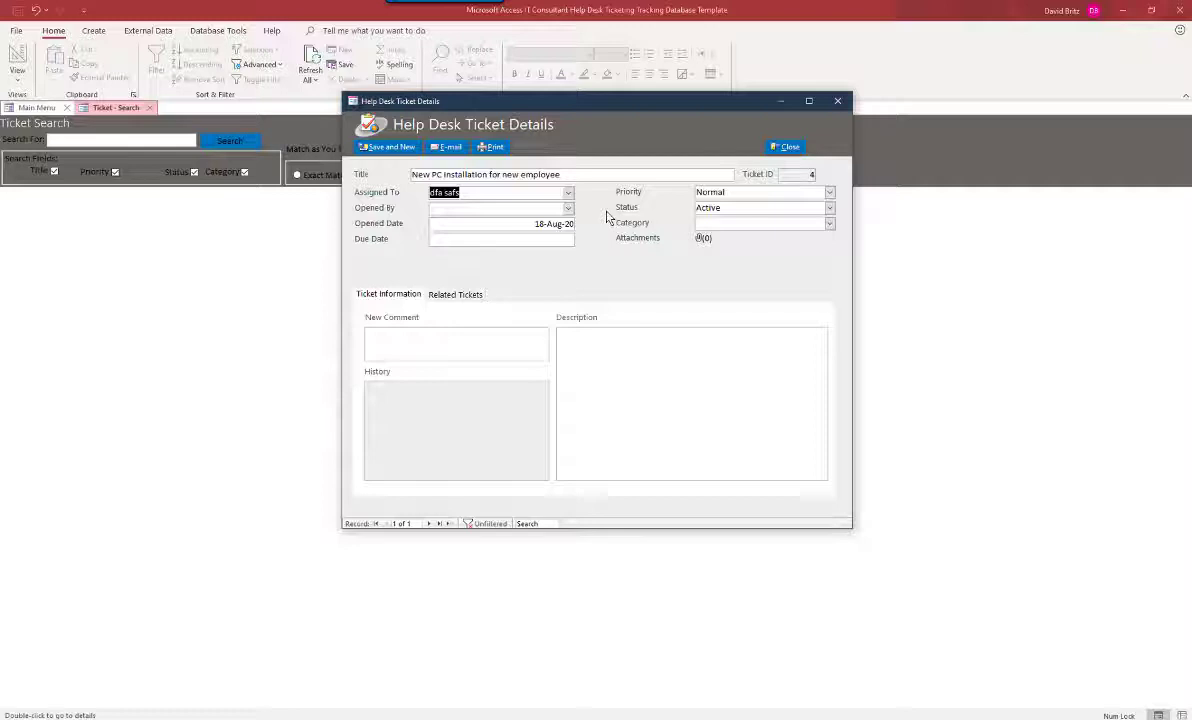
left_click(570, 208)
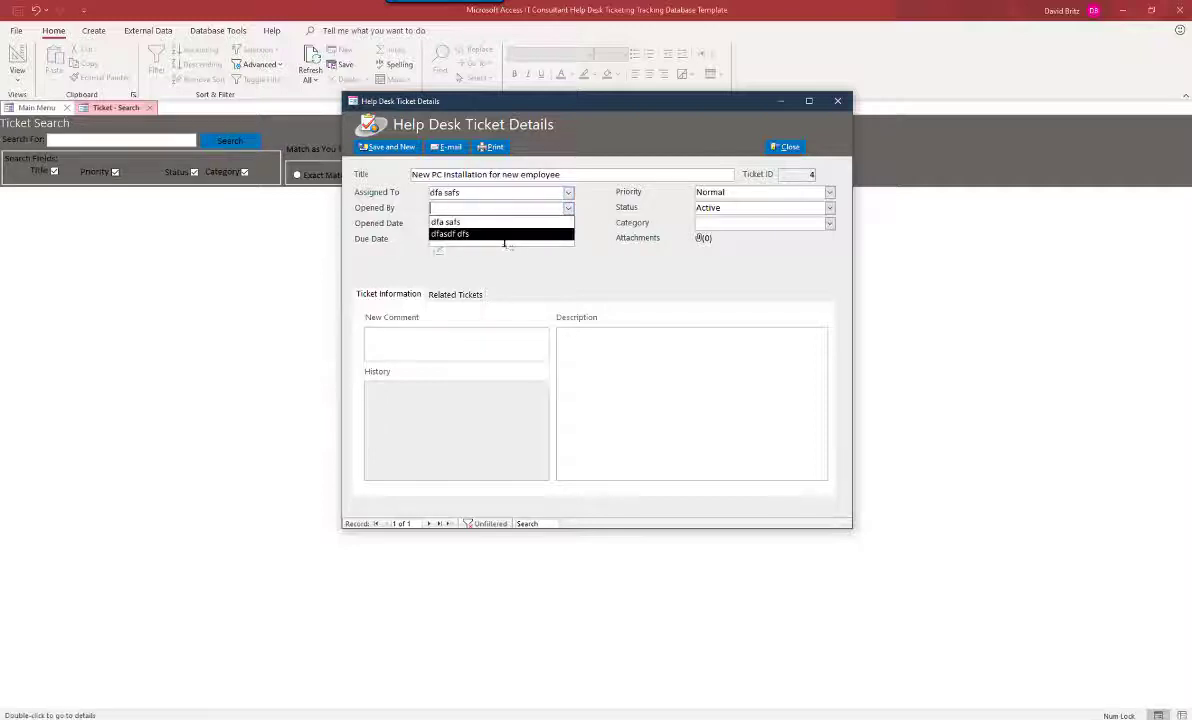
left_click(505, 236)
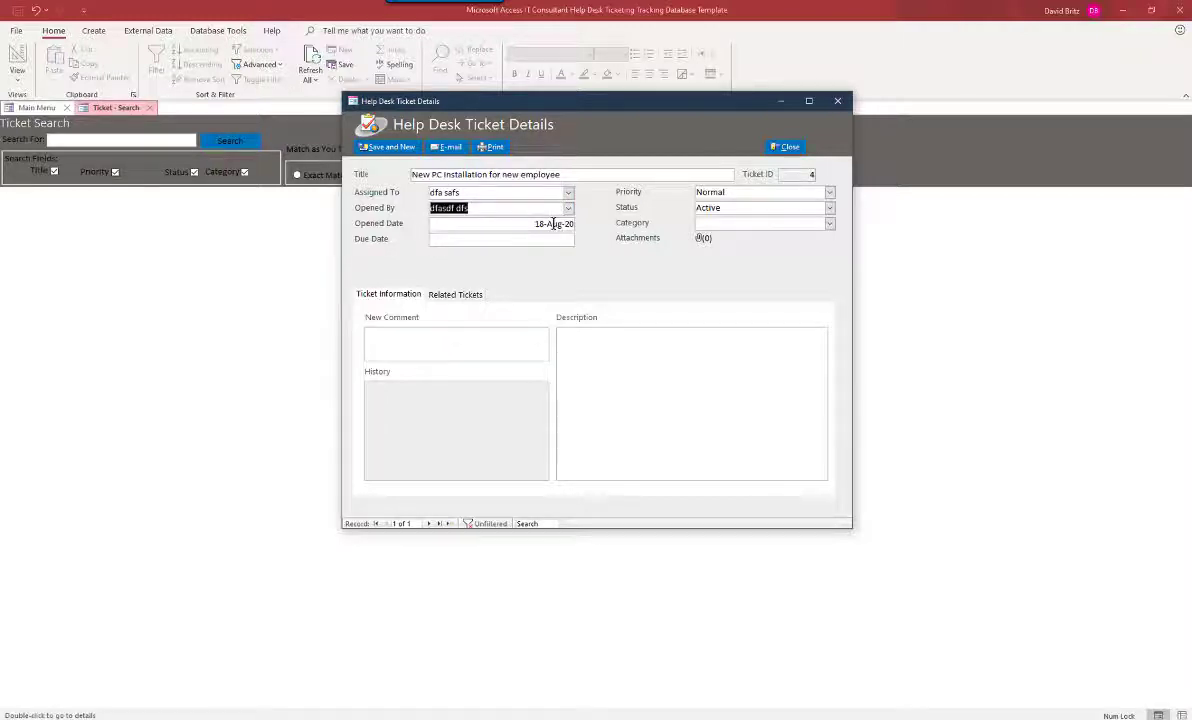
left_click(485, 226)
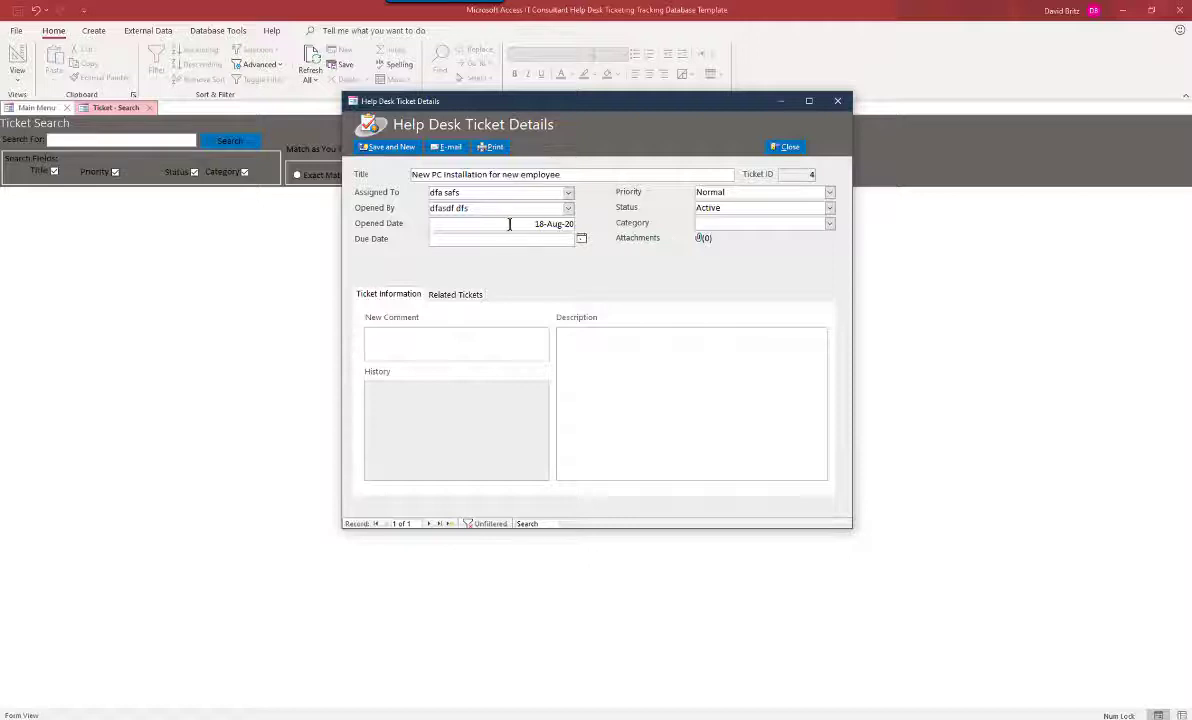
Step: Set the ticket's due date to 8/19/2020 and choose Normal as its priority
left_click(582, 240)
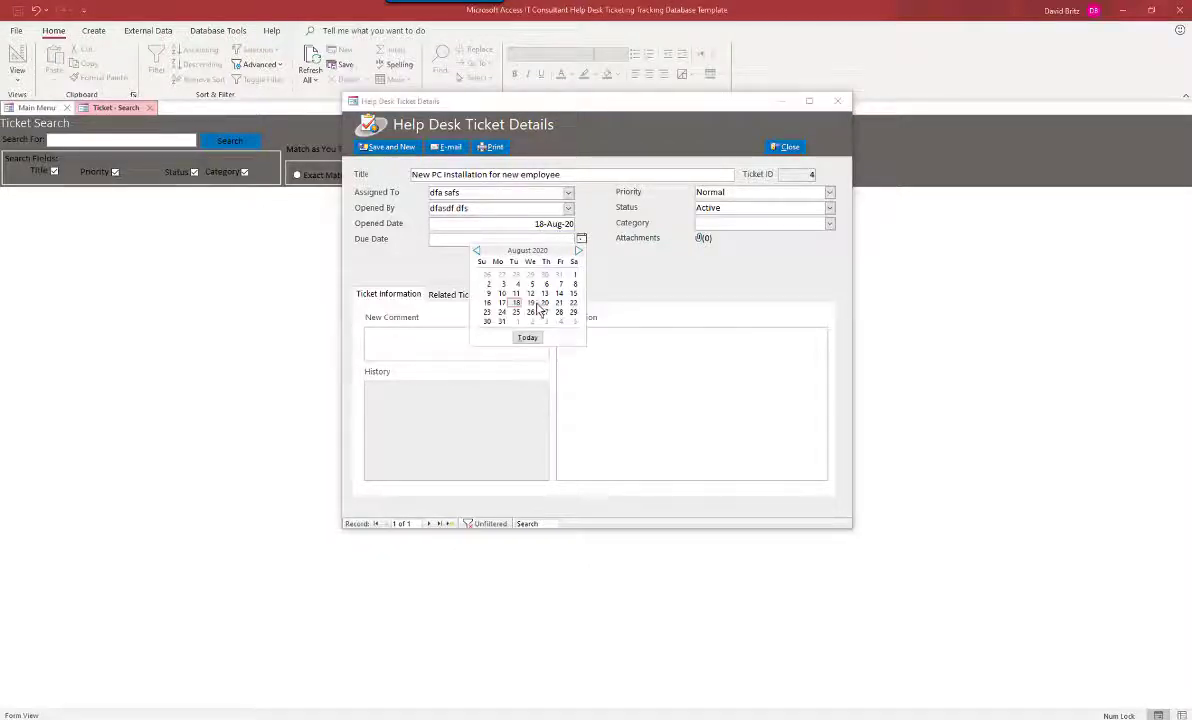
left_click(530, 304)
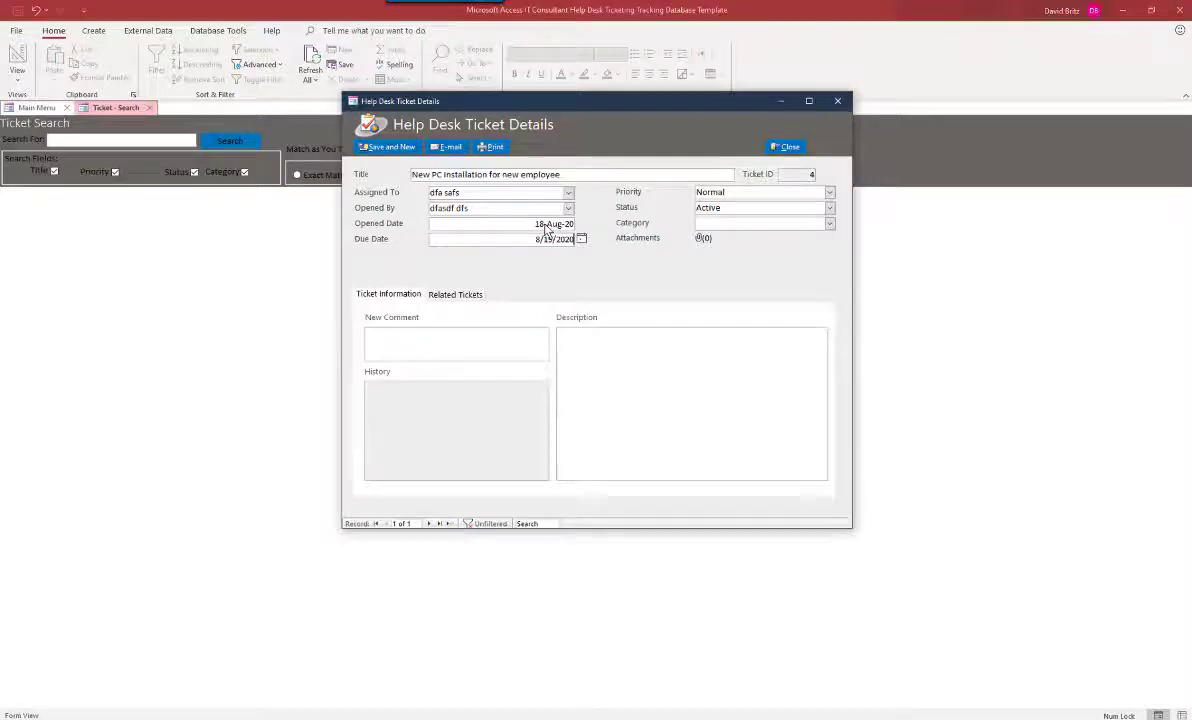
left_click(545, 227)
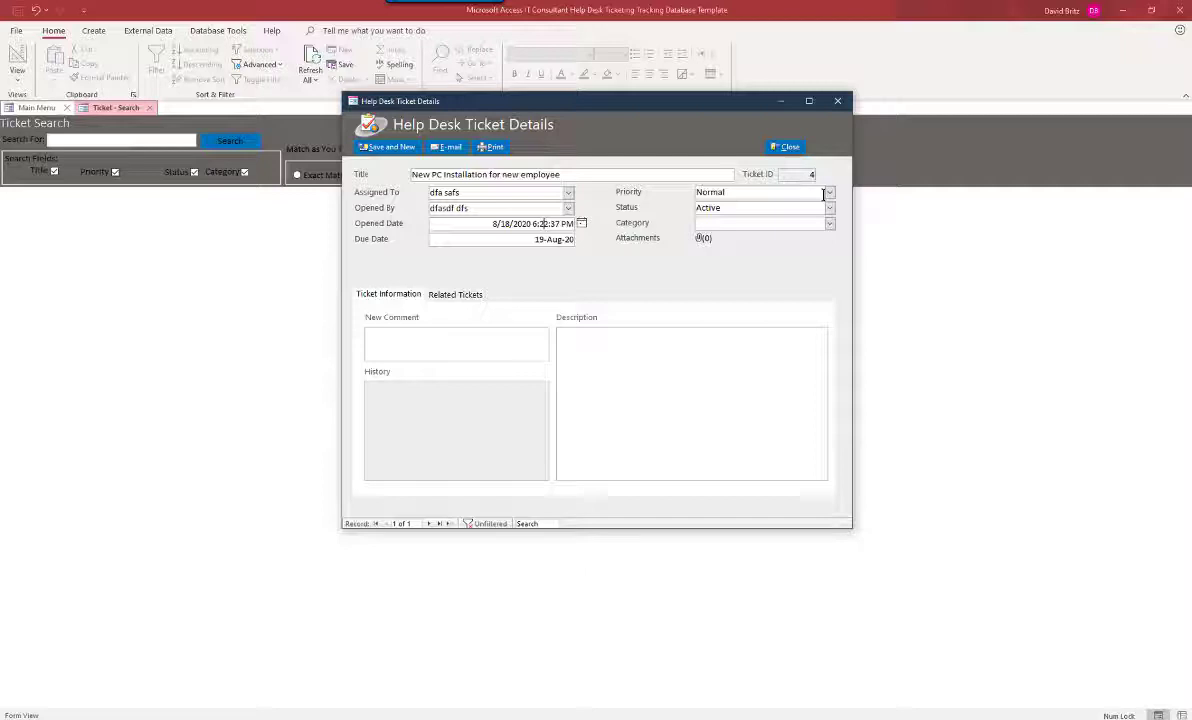
left_click(829, 192)
left_click(774, 227)
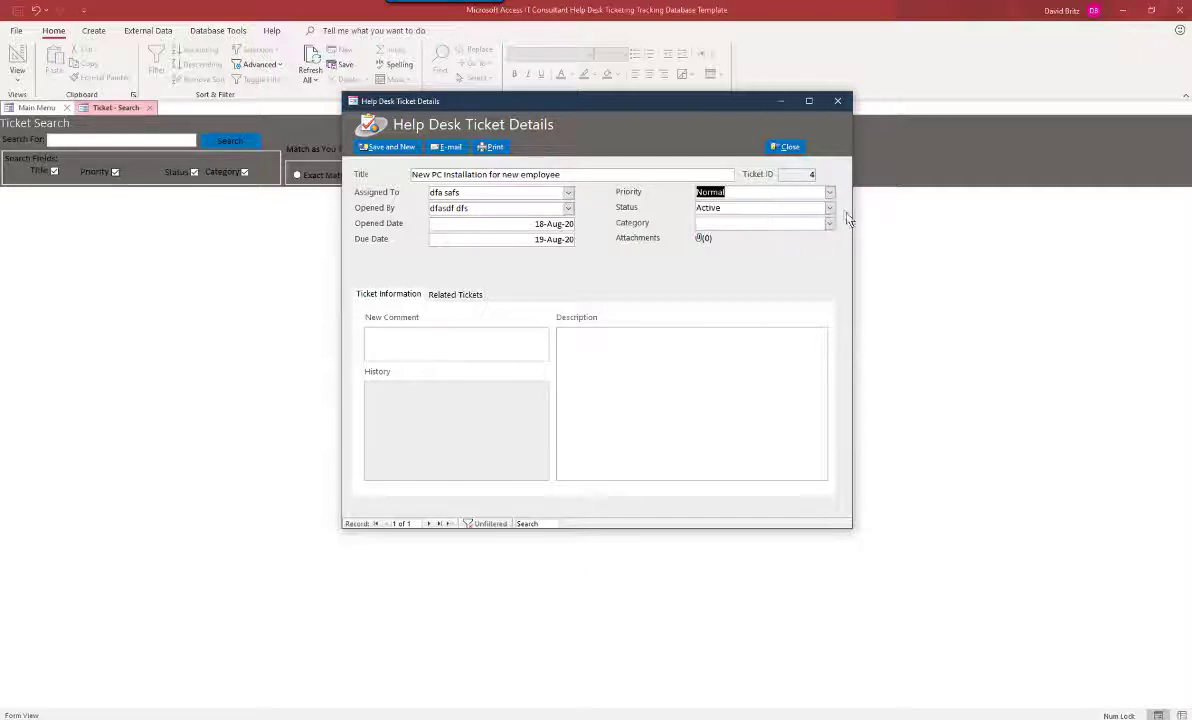
Step: Set the ticket's status to Not Started and its category to Can't find the "any" key
left_click(829, 209)
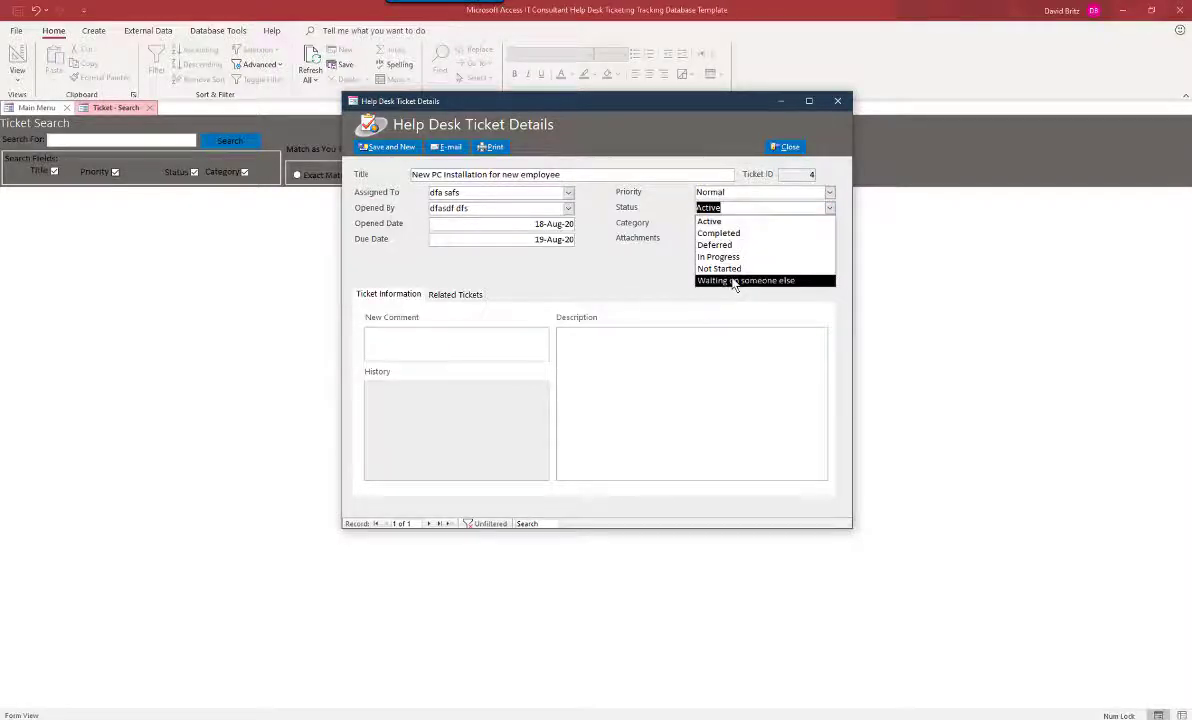
left_click(735, 269)
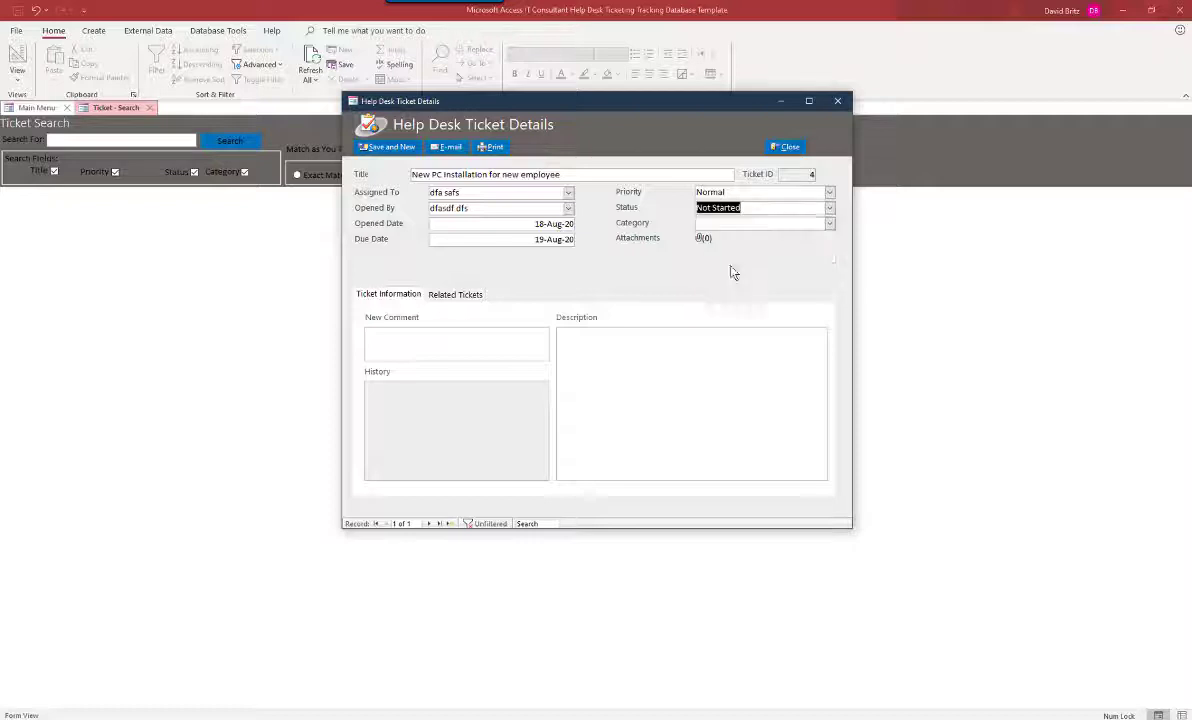
left_click(829, 224)
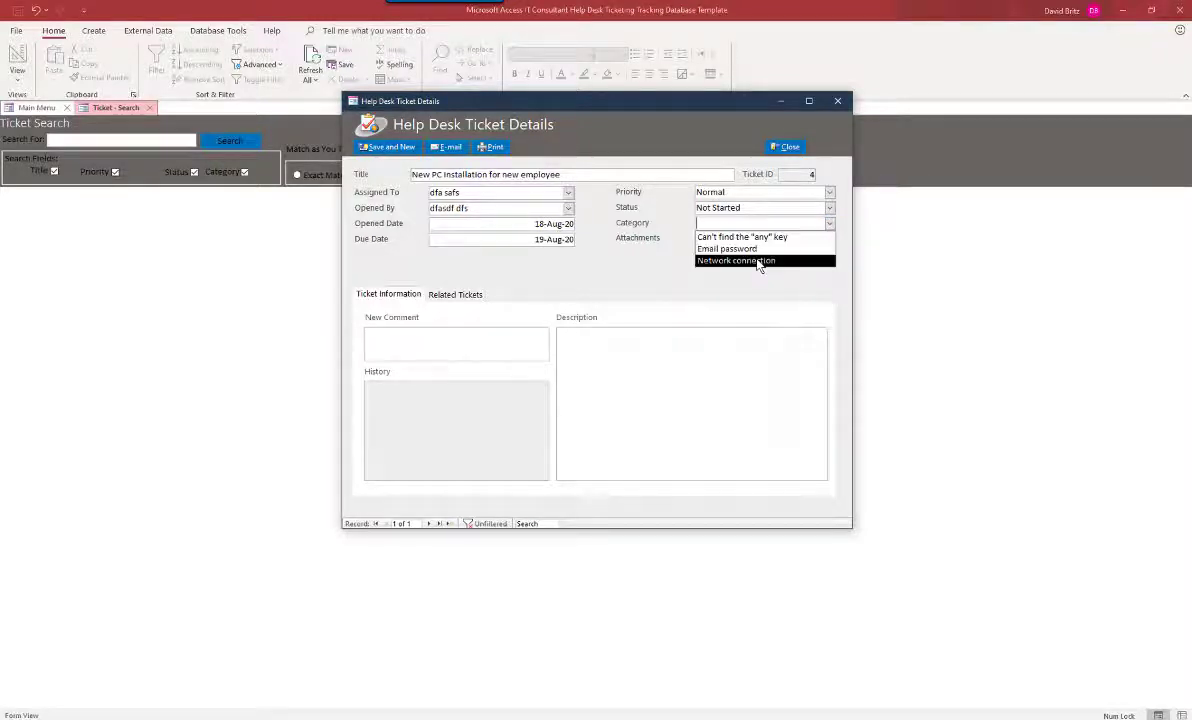
left_click(745, 237)
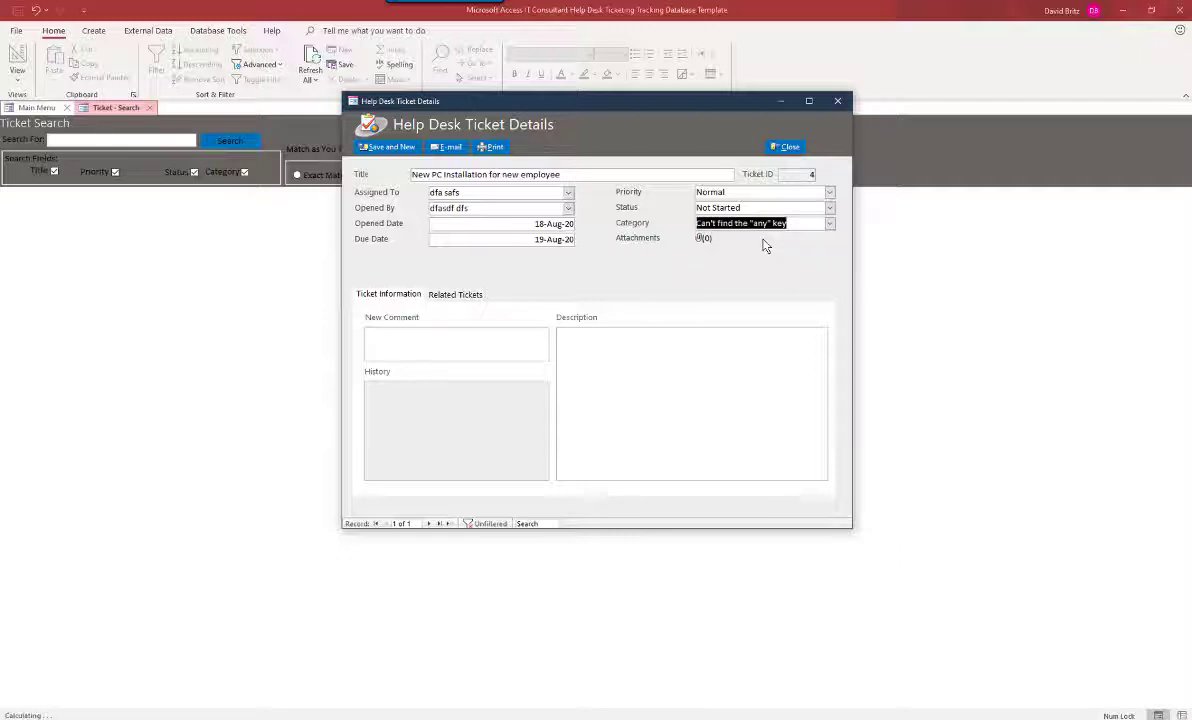
Step: Open the ticket's attachments list and close it without adding a file
left_click(703, 240)
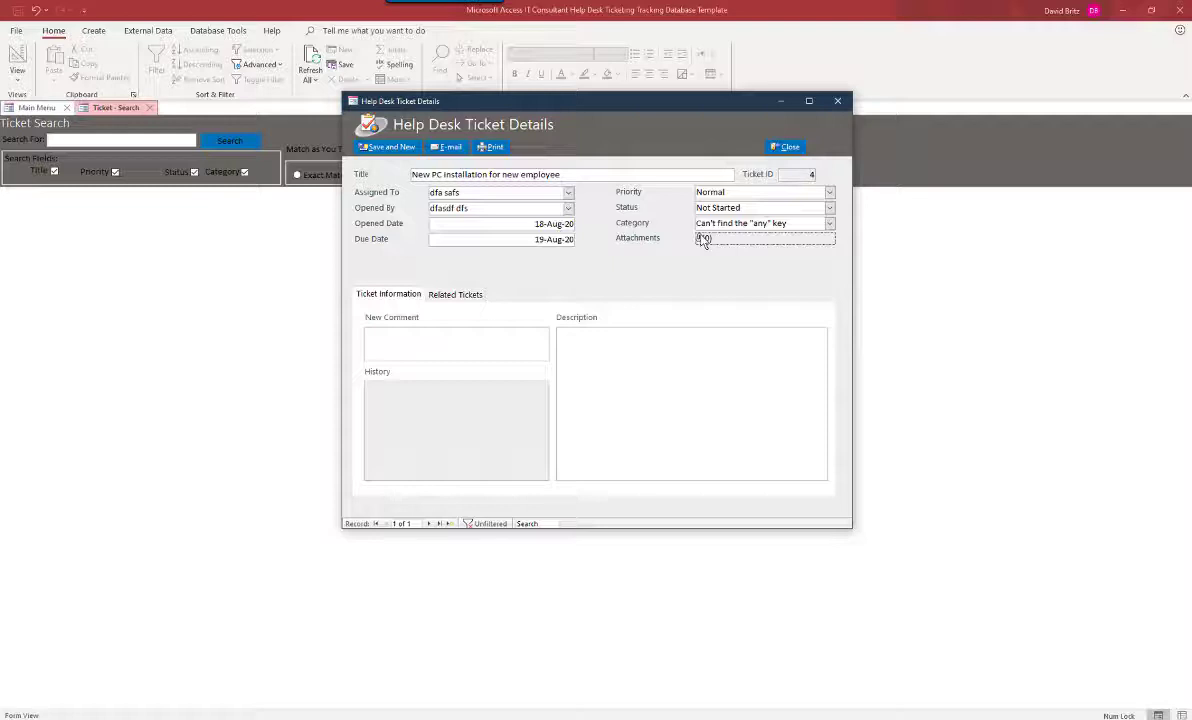
double_click(703, 240)
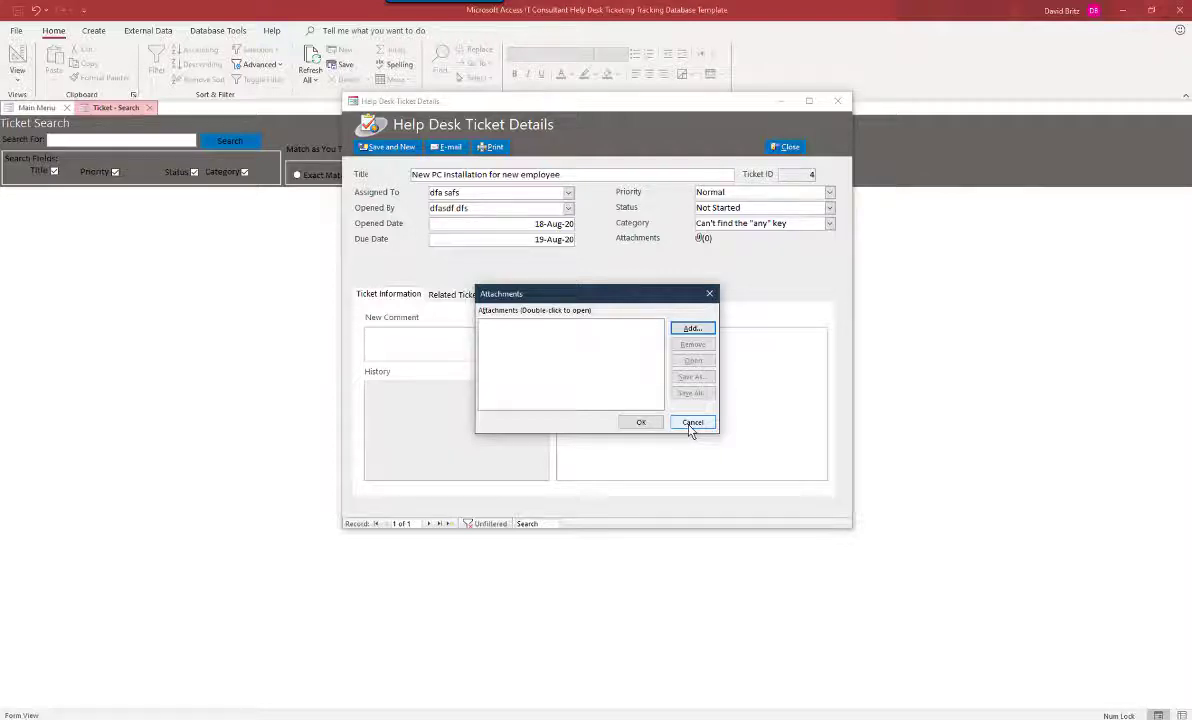
left_click_drag(529, 297, 541, 275)
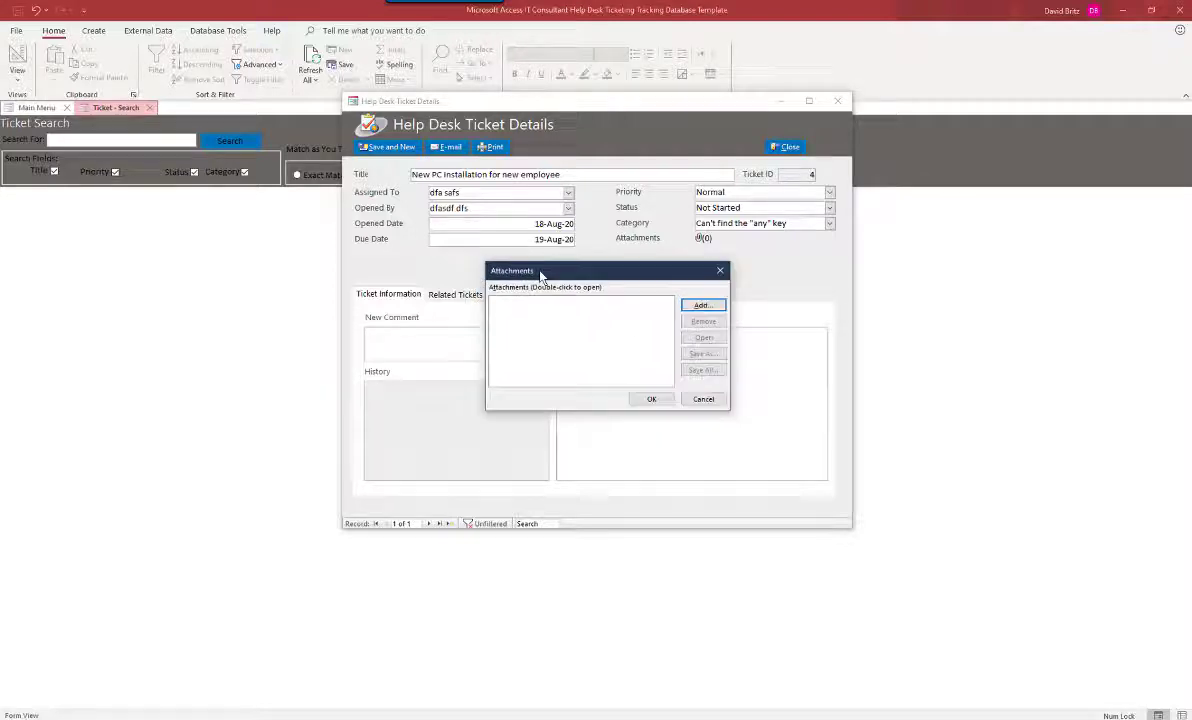
left_click(702, 400)
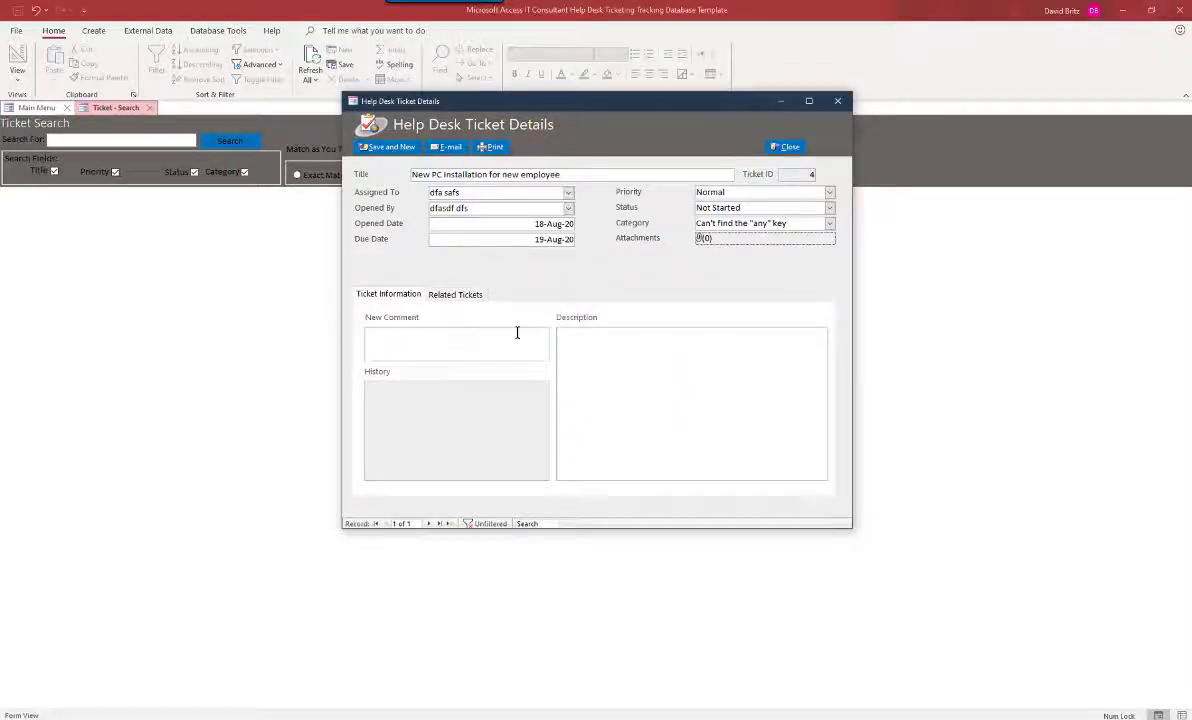
Step: Check the related tickets, and save a new comment stating that the employee "needs a new PC + email setup"
left_click(453, 295)
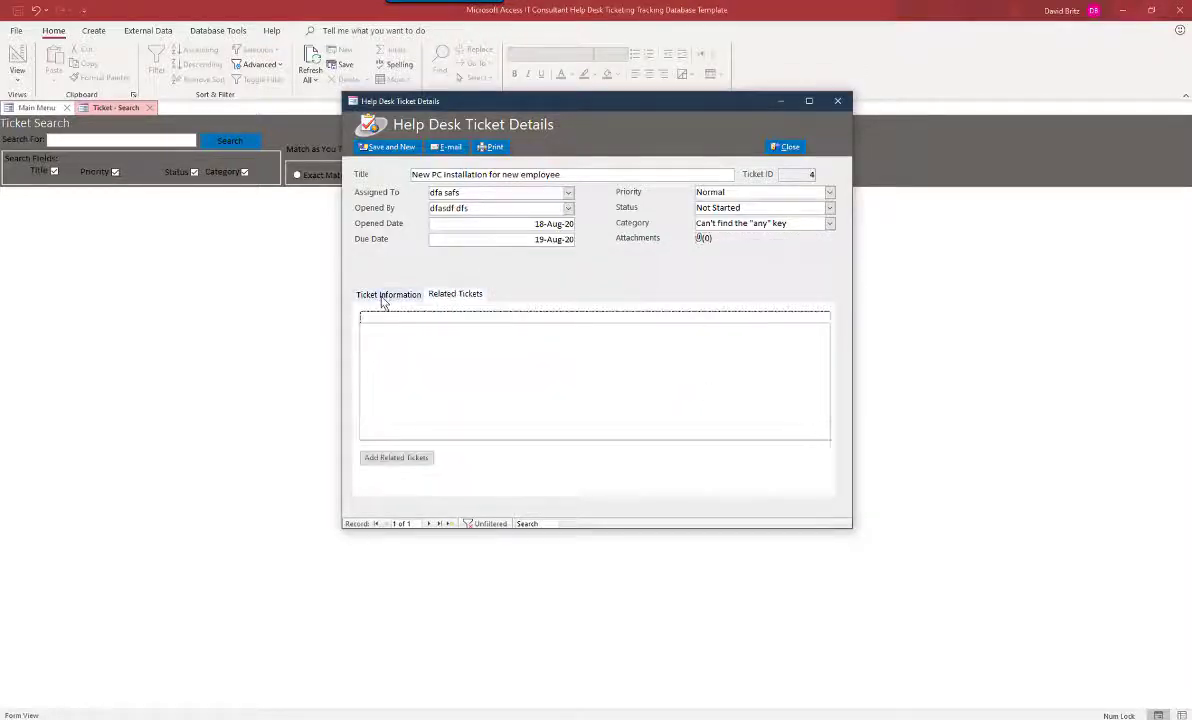
left_click(386, 294)
left_click(400, 340)
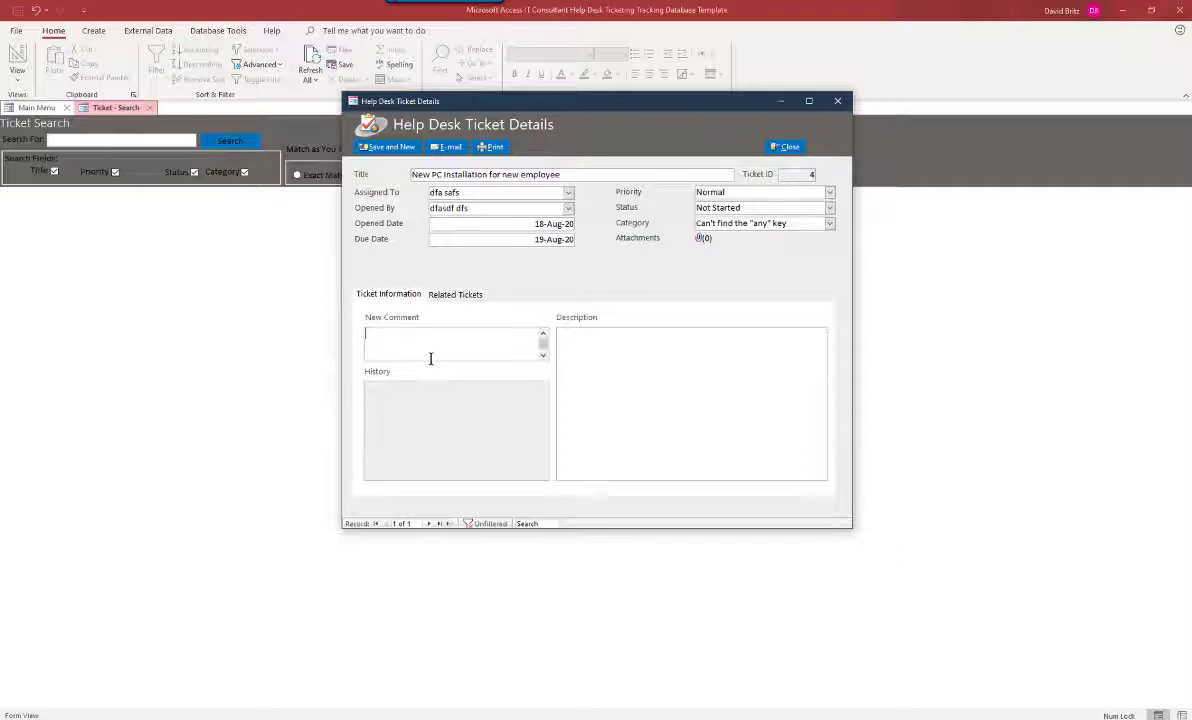
type("Jane ")
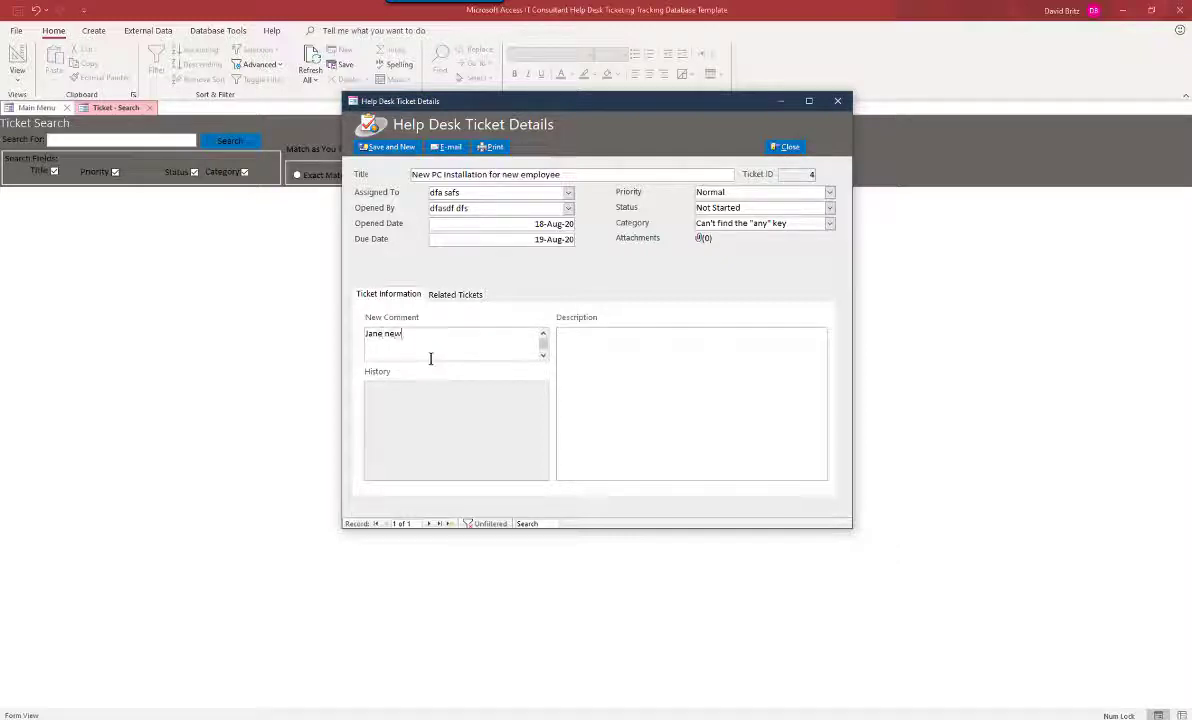
type("needs a new PC + email setup")
left_click(632, 423)
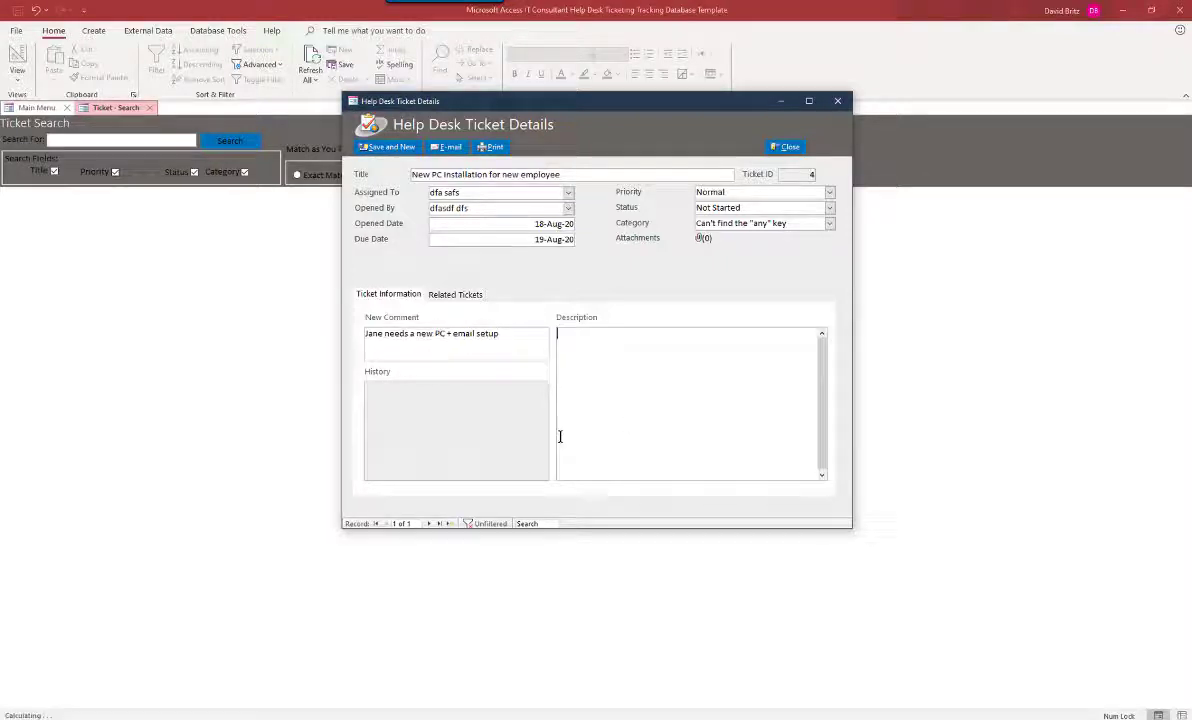
left_click(479, 407)
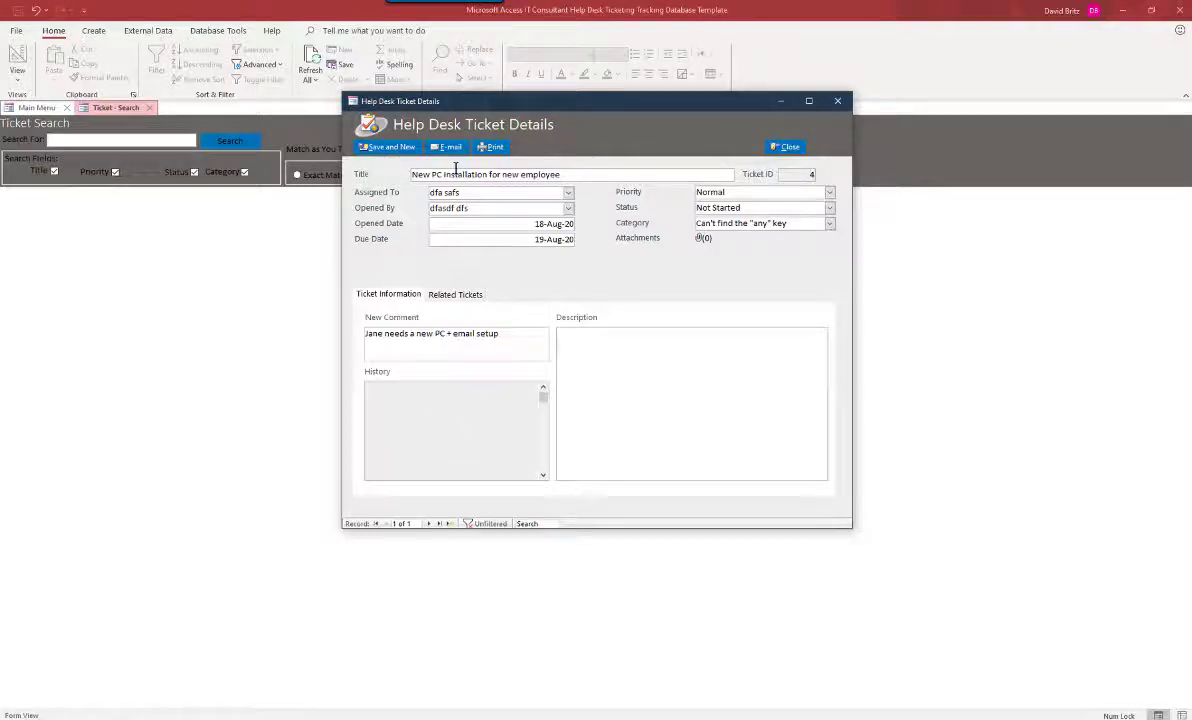
left_click(376, 148)
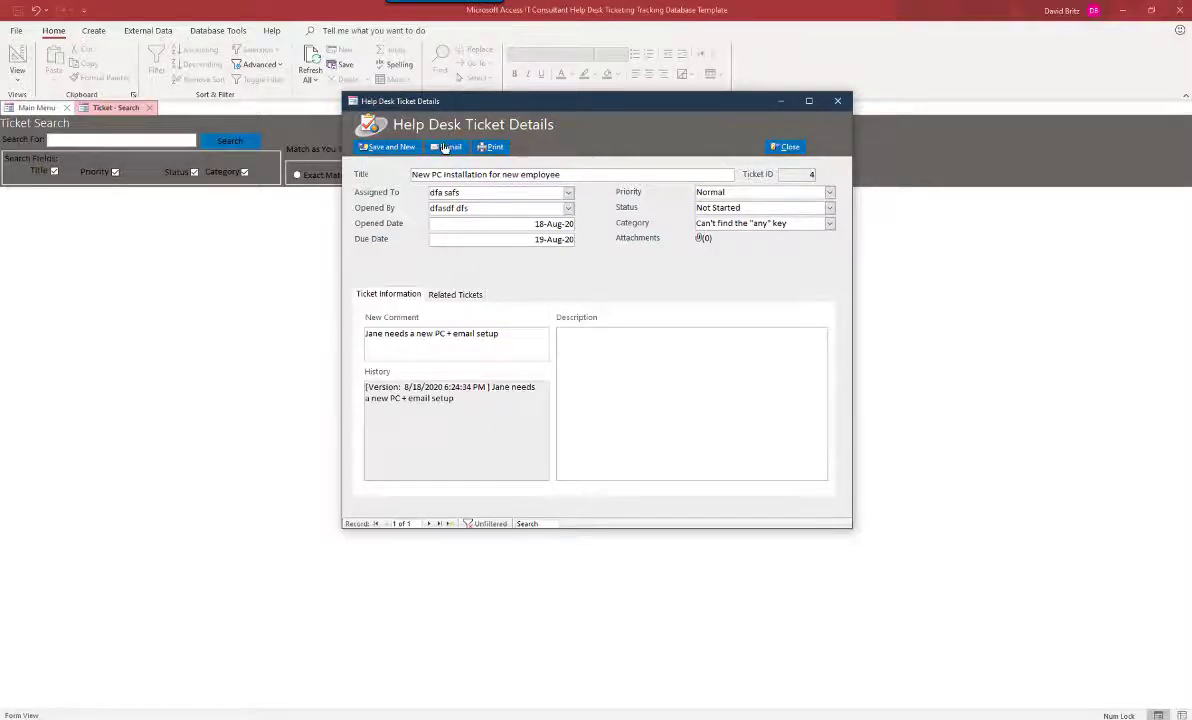
Step: Generate an e-mail draft from the ticket, discard it unsent, and close the ticket details
left_click(447, 147)
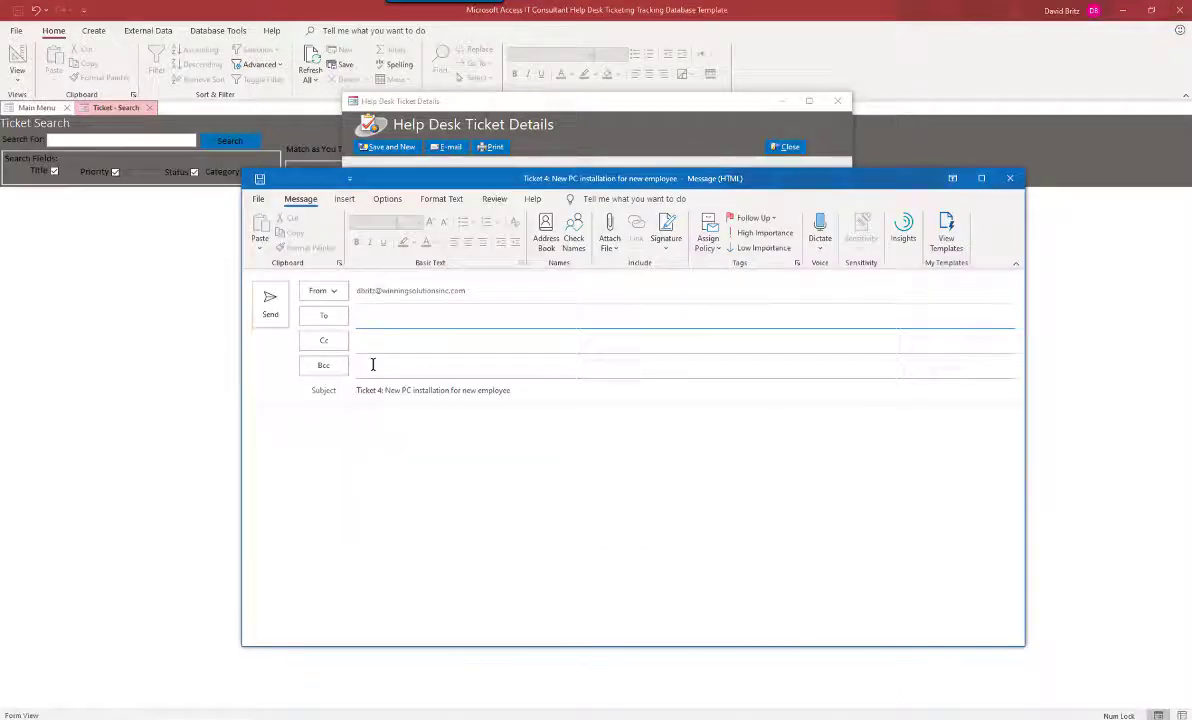
left_click(1010, 180)
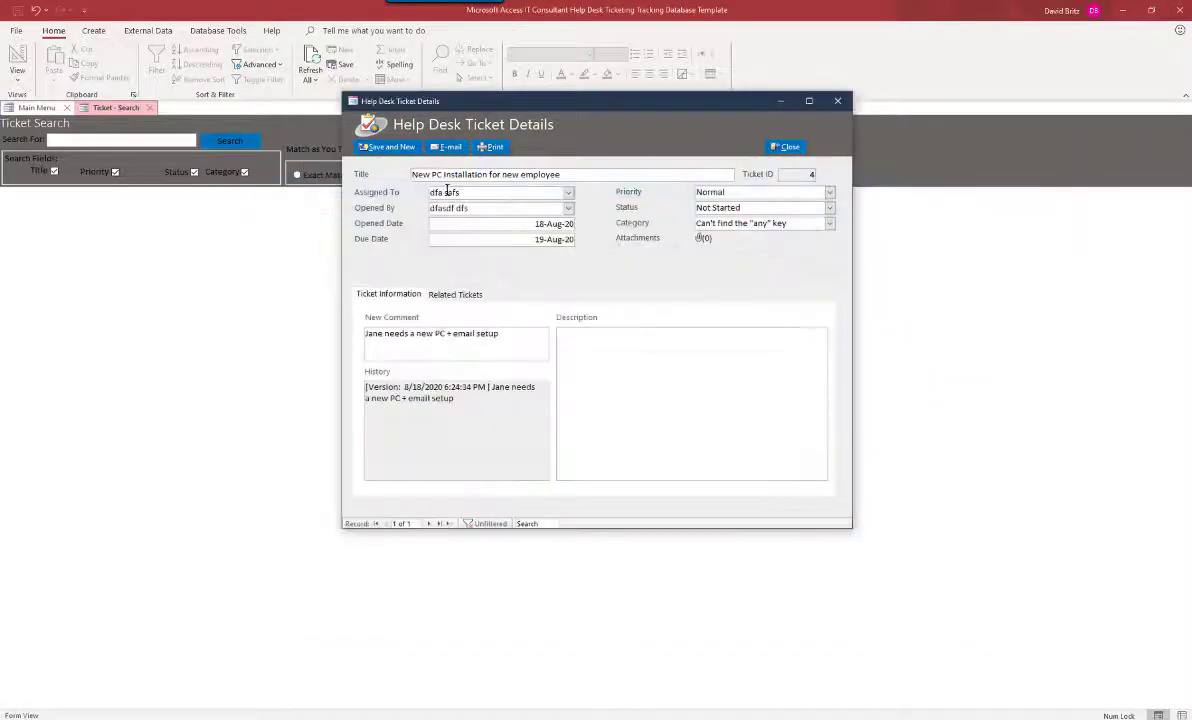
left_click(790, 148)
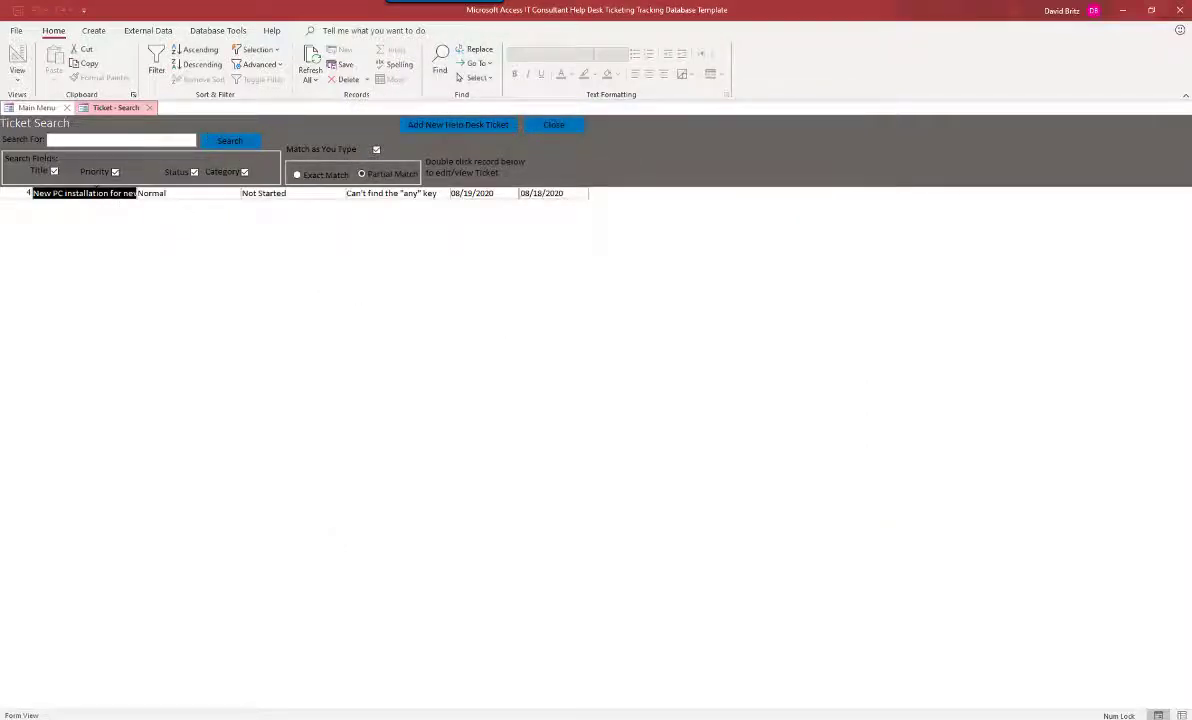
Step: Reopen the PC installation ticket from the search list to review its details, and close it
double_click(394, 191)
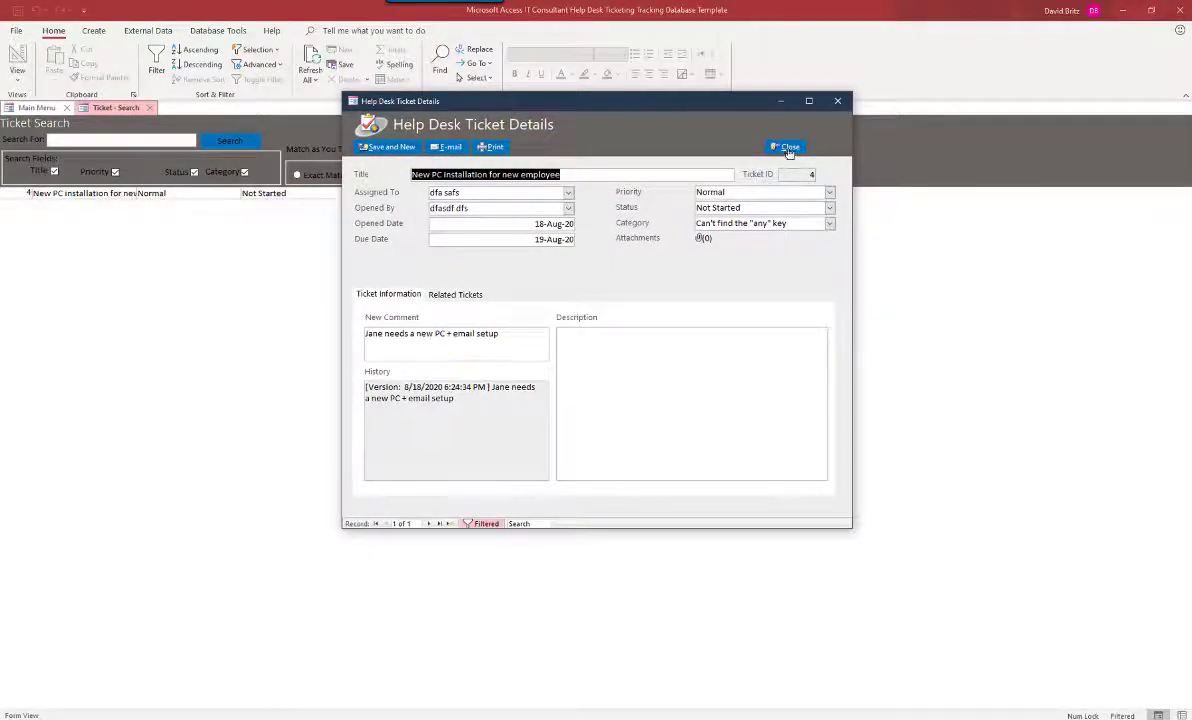
left_click(790, 148)
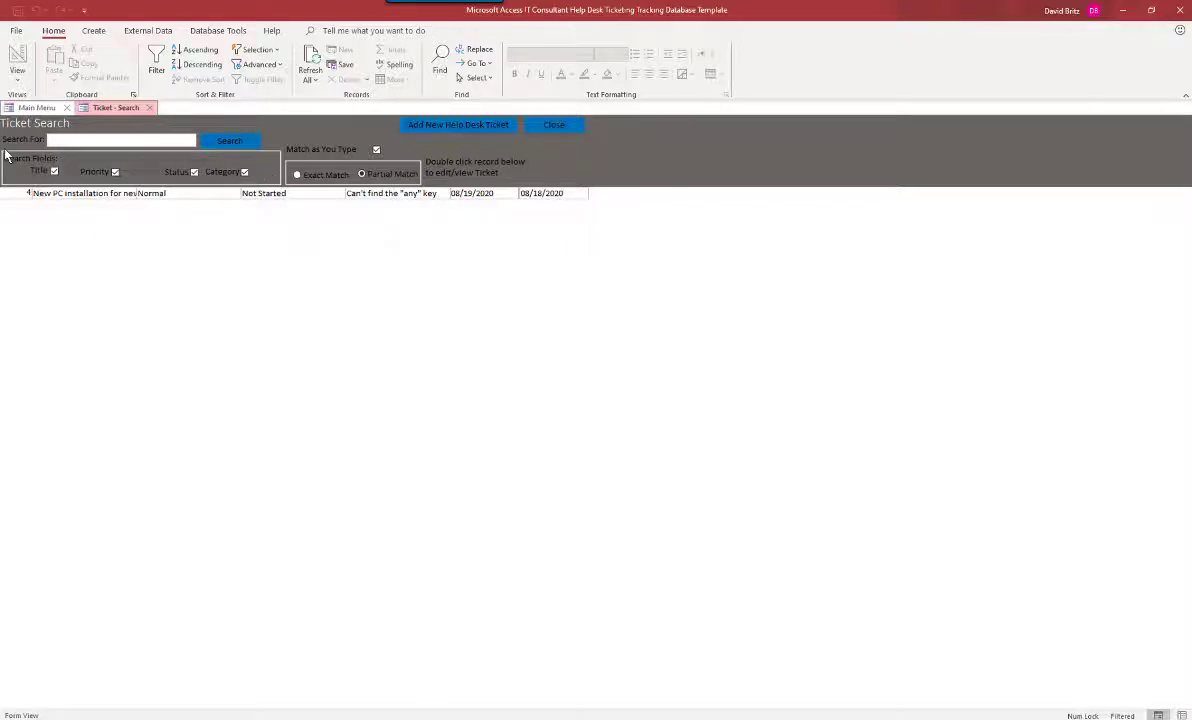
Step: Search the tickets for "installato" and "insta", and clear the search text to list all tickets
left_click(86, 142)
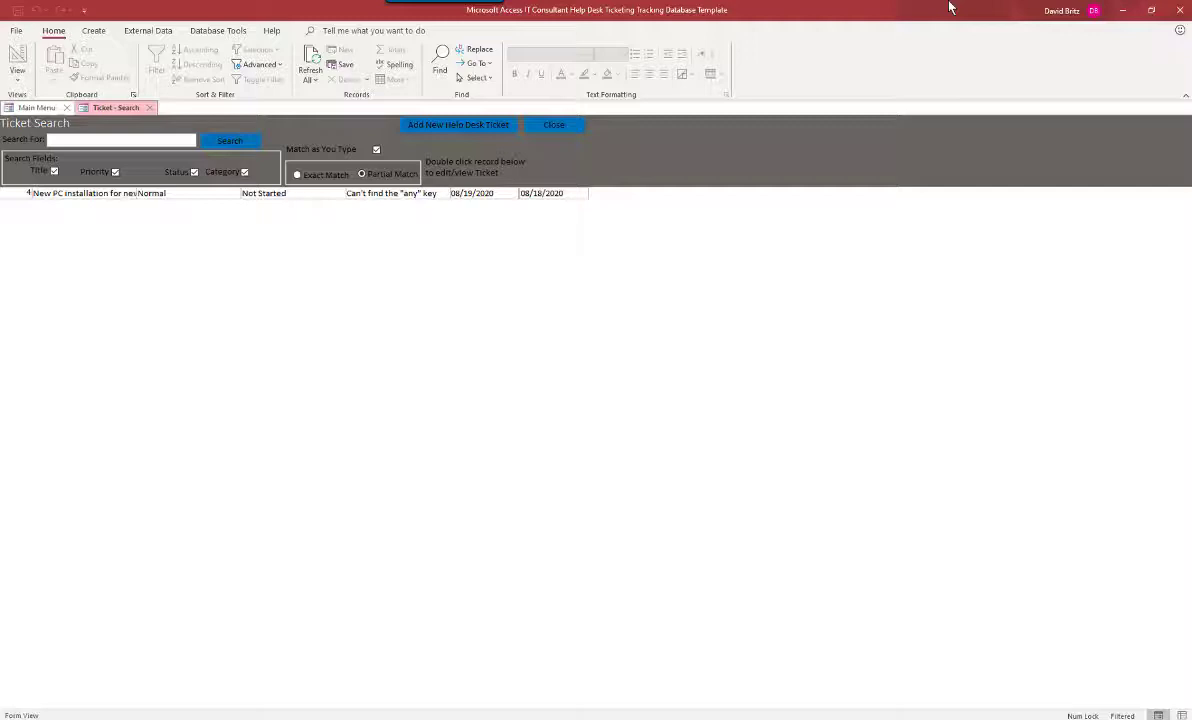
type("installato")
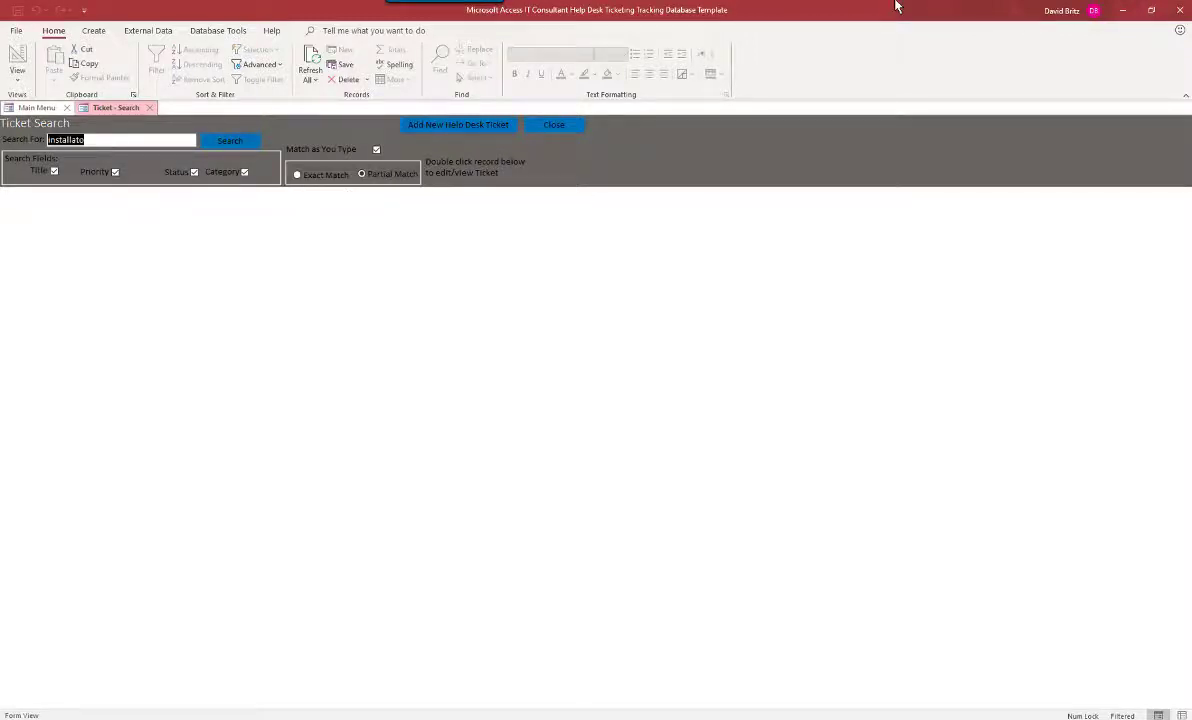
key("BackSpace")
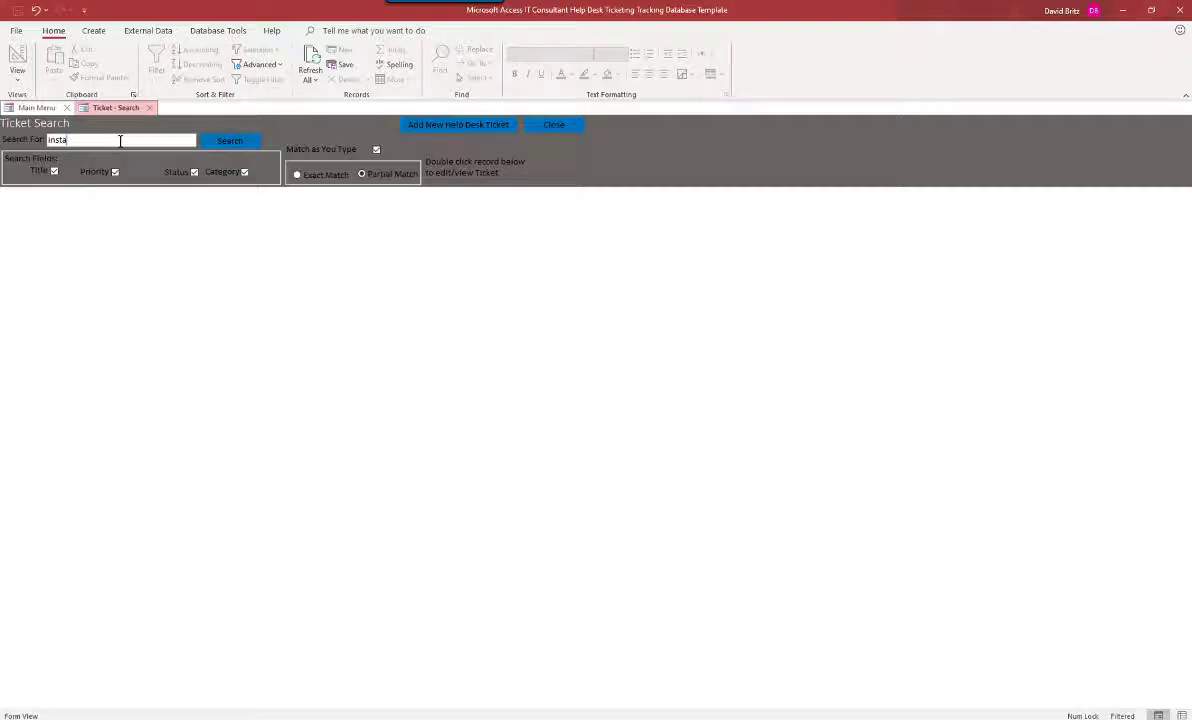
left_click(216, 141)
key("BackSpace")
left_click(238, 143)
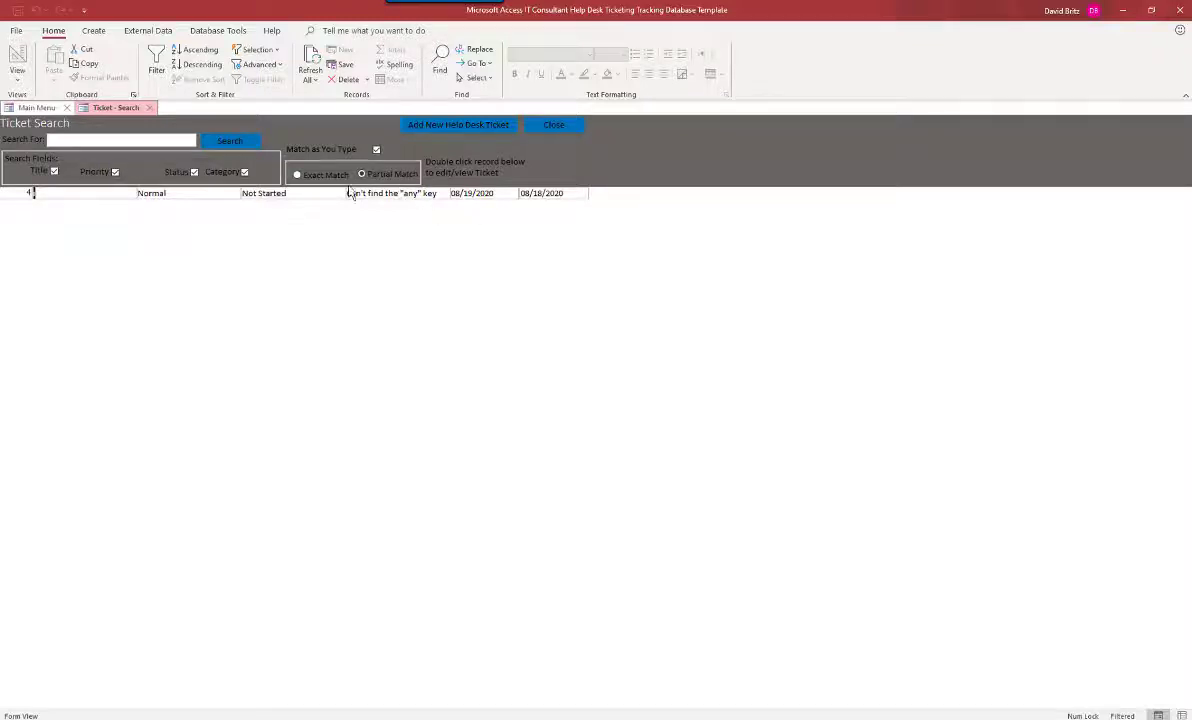
Step: Change the listed ticket's title to "Installation of" and search the tickets for "pc"
left_click(66, 193)
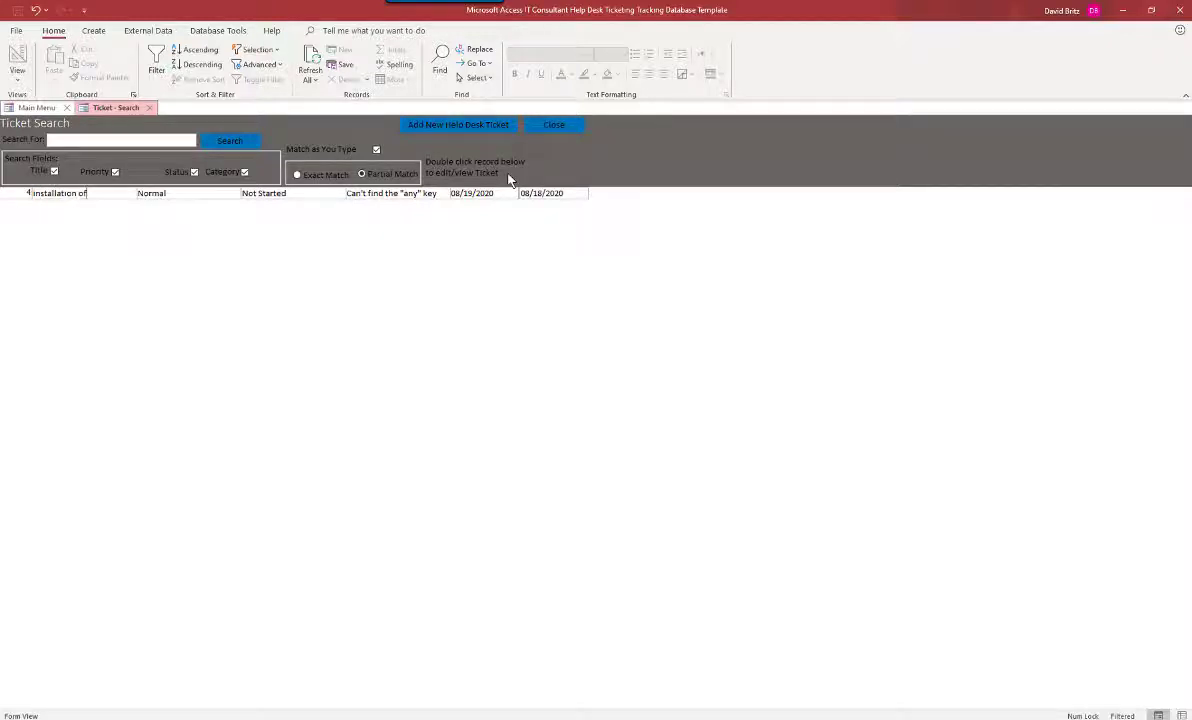
key("Tab")
left_click(140, 138)
type("pc")
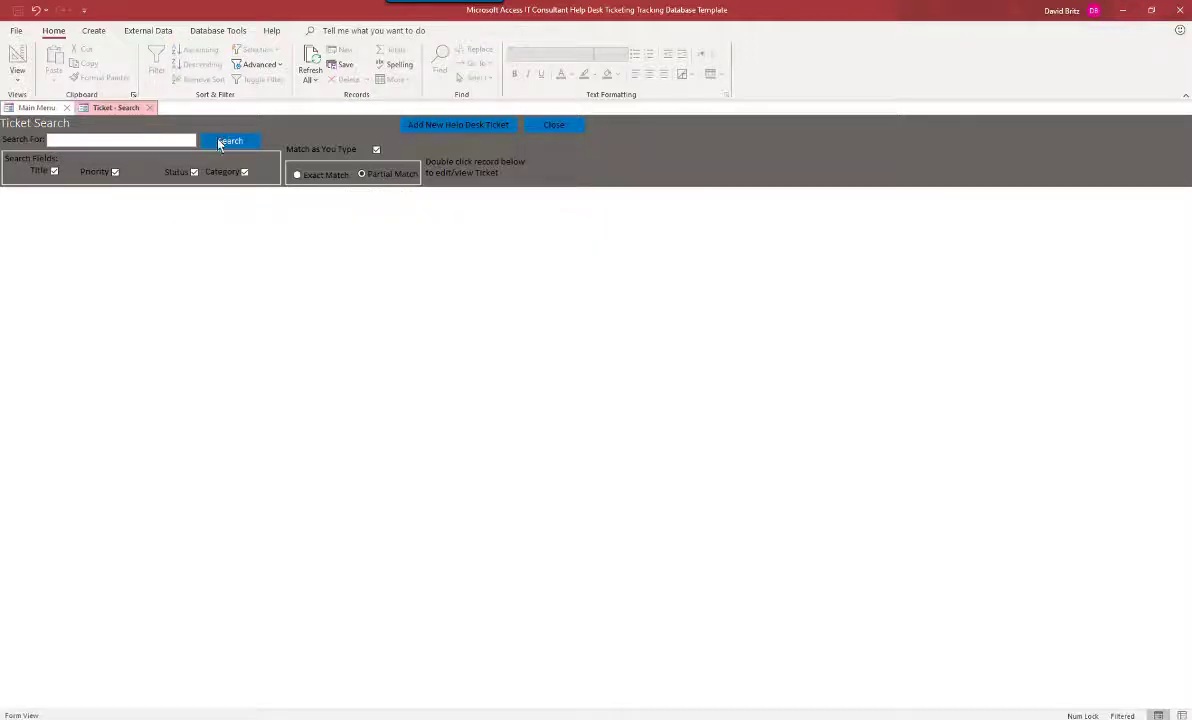
Step: Turn off Match as You Type, search the tickets for "install", and clear the search text
left_click(377, 150)
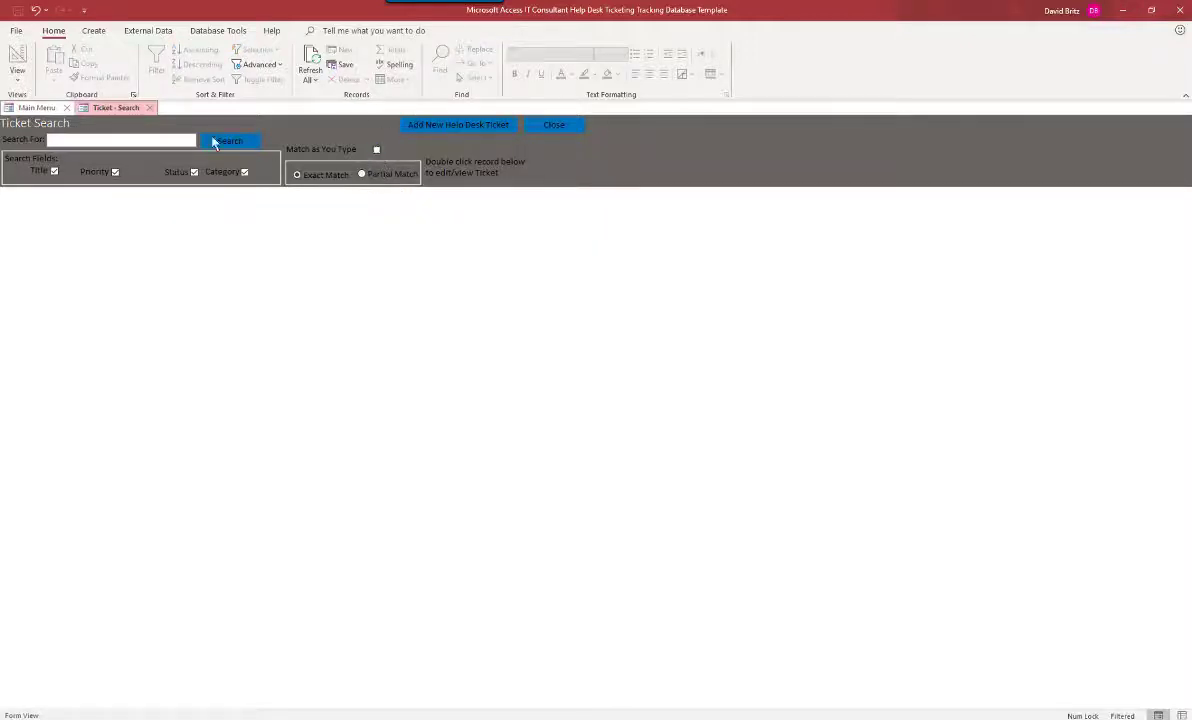
left_click(143, 142)
type("install")
double_click(100, 140)
key("BackSpace")
Step: Create another help desk ticket titled "Install new PC and email setup"
left_click(466, 126)
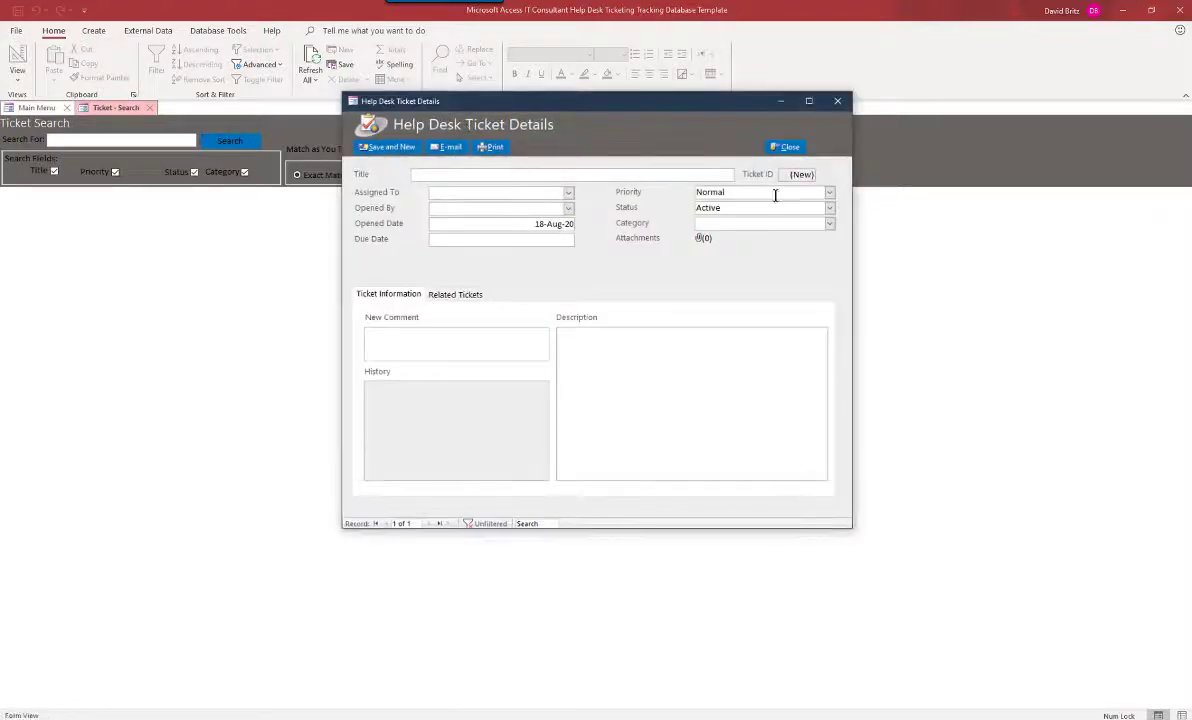
type("Inst")
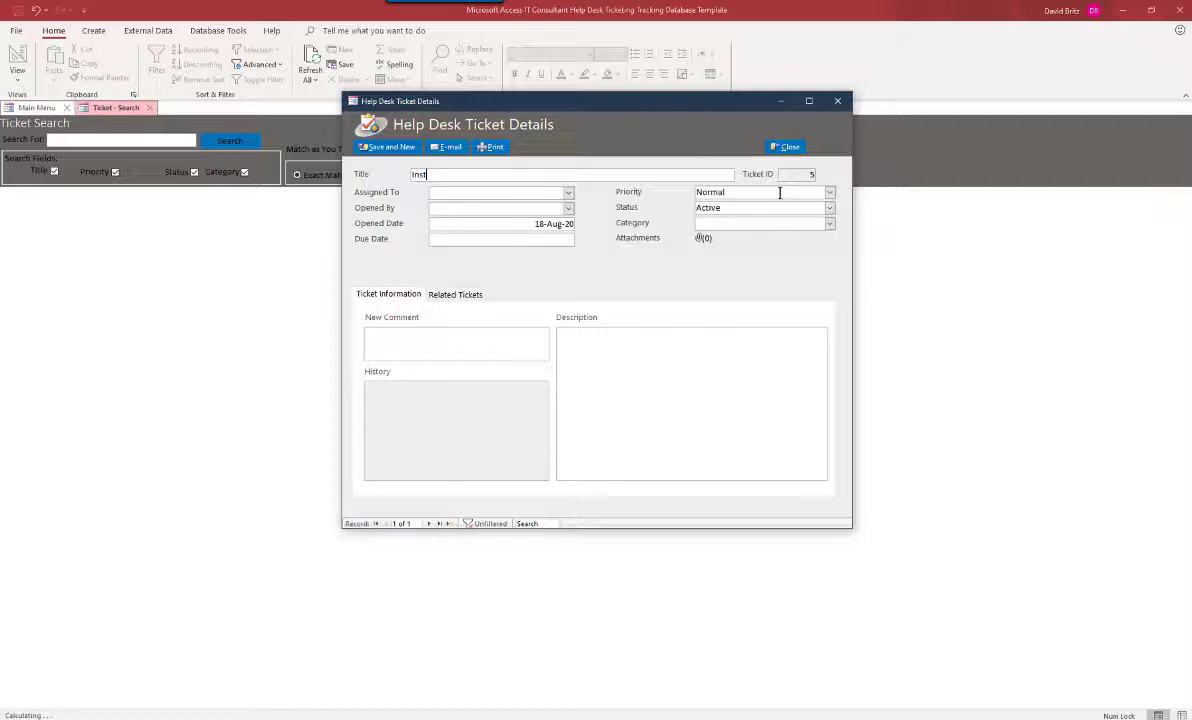
type("all new PC and email setup")
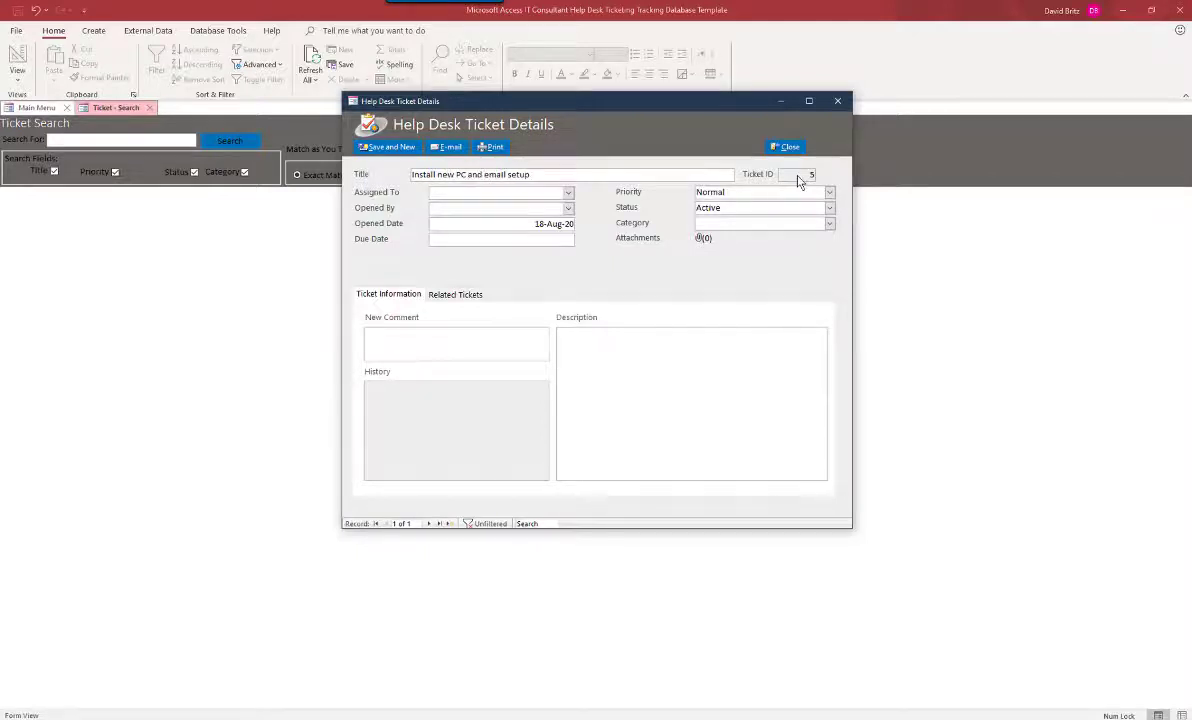
Step: Assign the "Install new PC and email setup" ticket to the first contact and set the same contact as Opened By
left_click(566, 192)
left_click(545, 210)
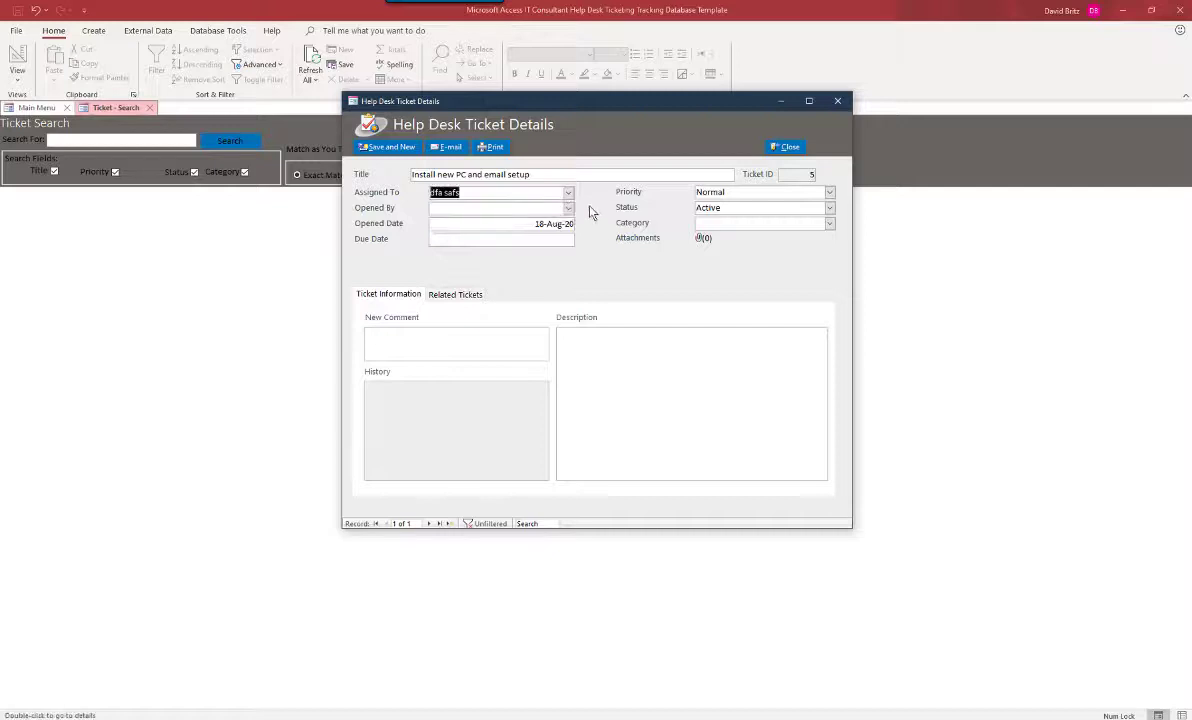
left_click(567, 208)
left_click(532, 224)
Step: Set the ticket's due date to August 20, 2020
left_click(562, 238)
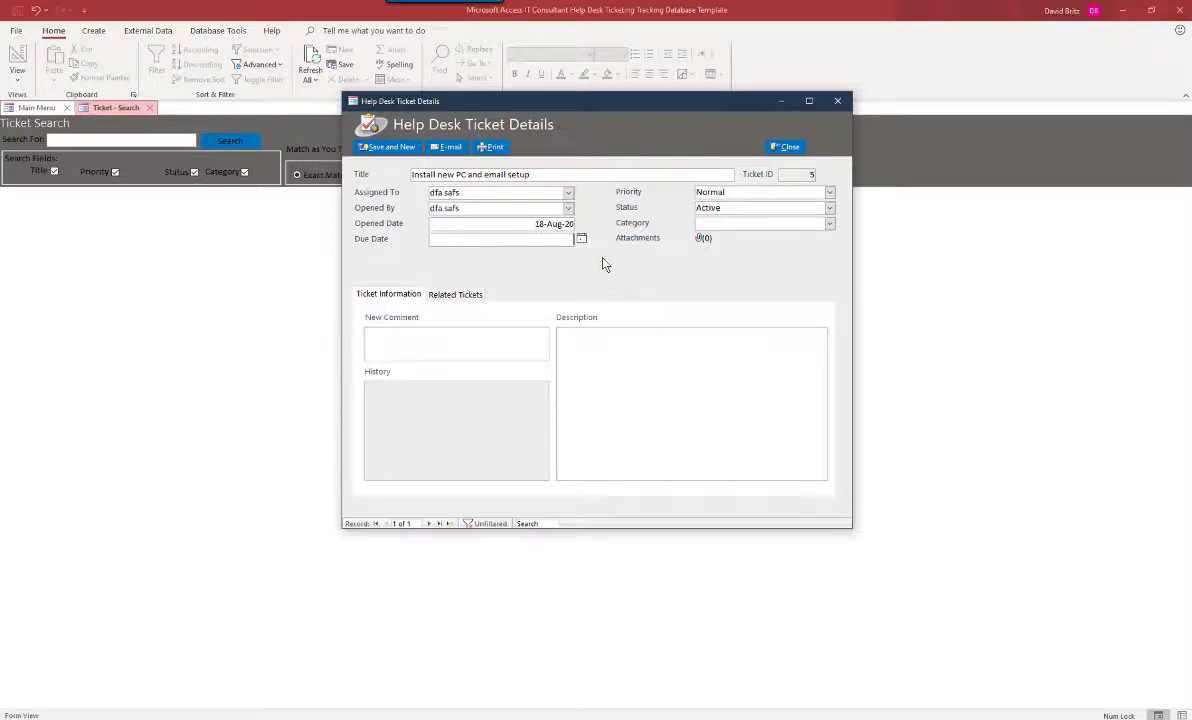
left_click(581, 238)
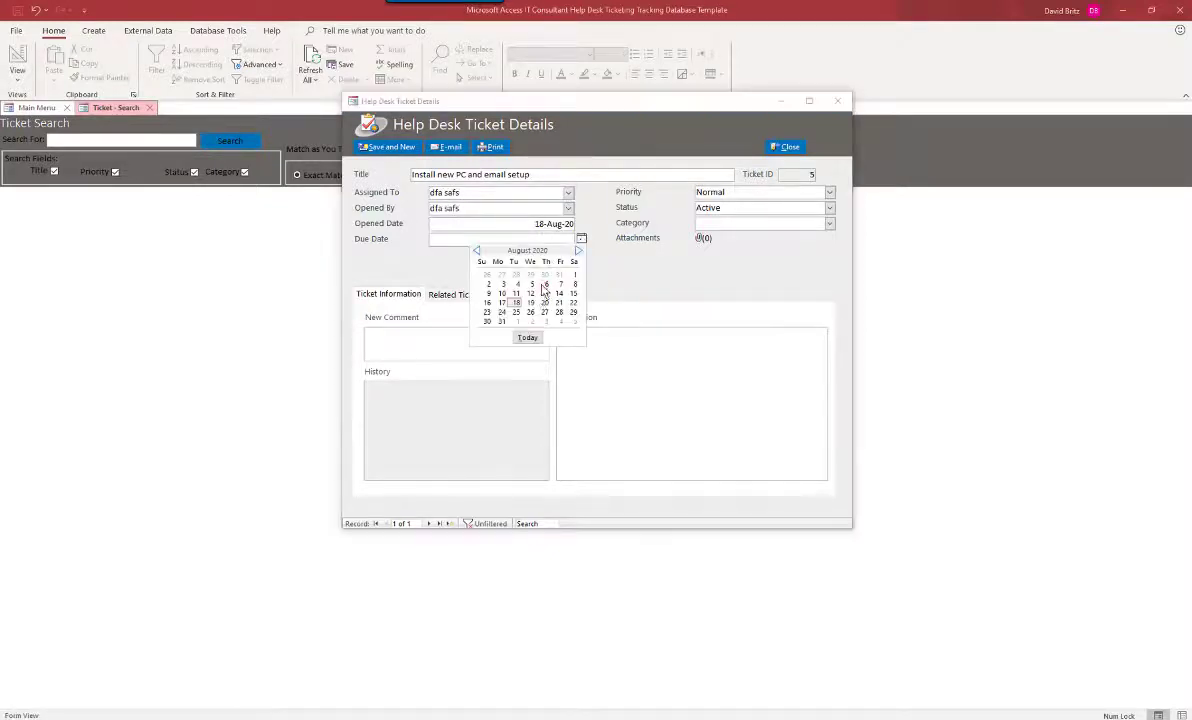
left_click(545, 302)
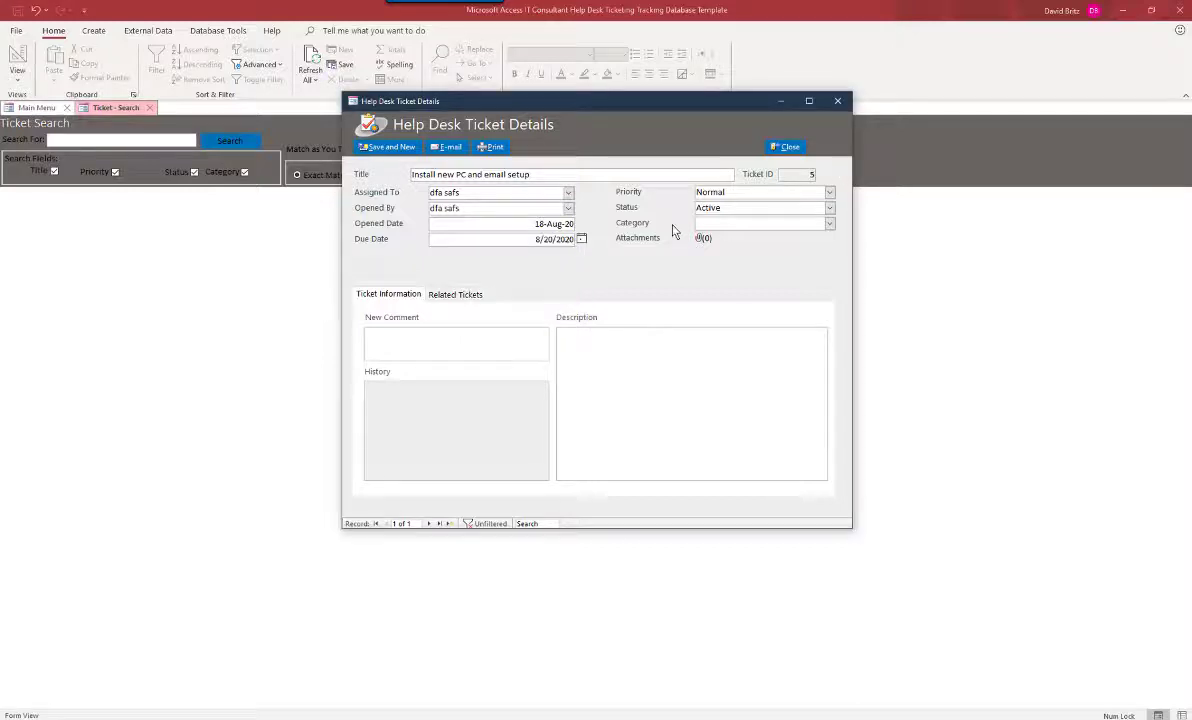
key("Tab")
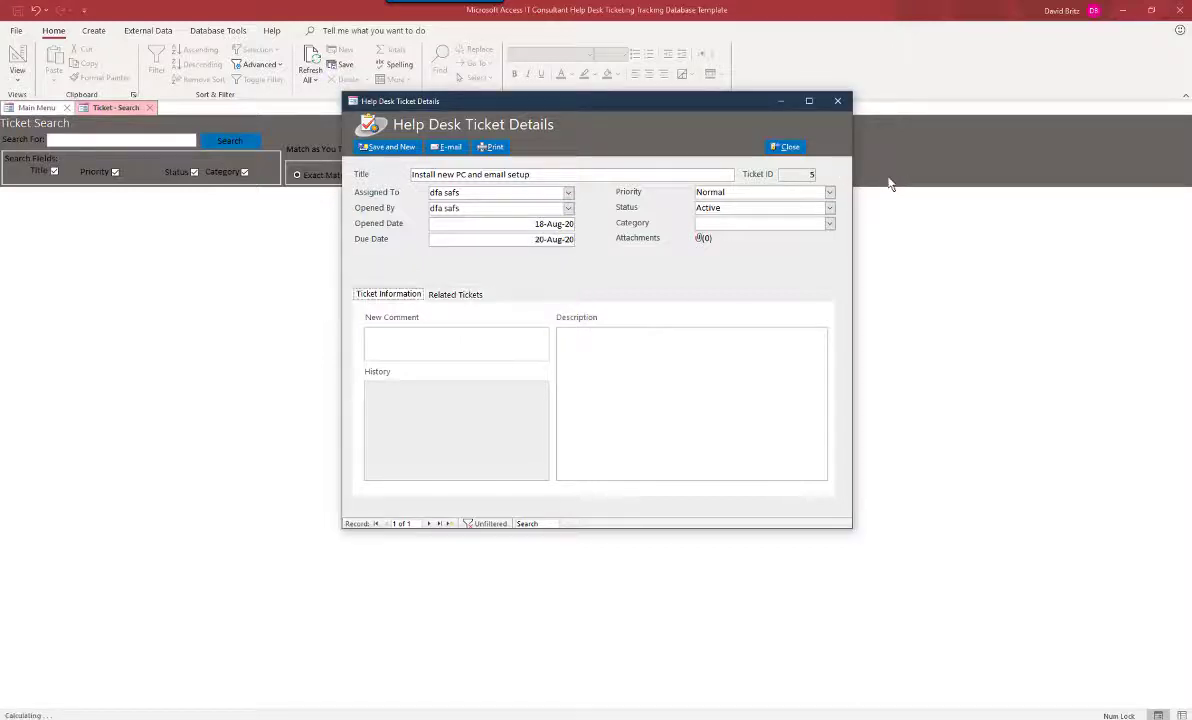
Step: Set the ticket's status to Waiting on someone else and its category to Can't find the "any" key, and close the ticket
left_click(830, 207)
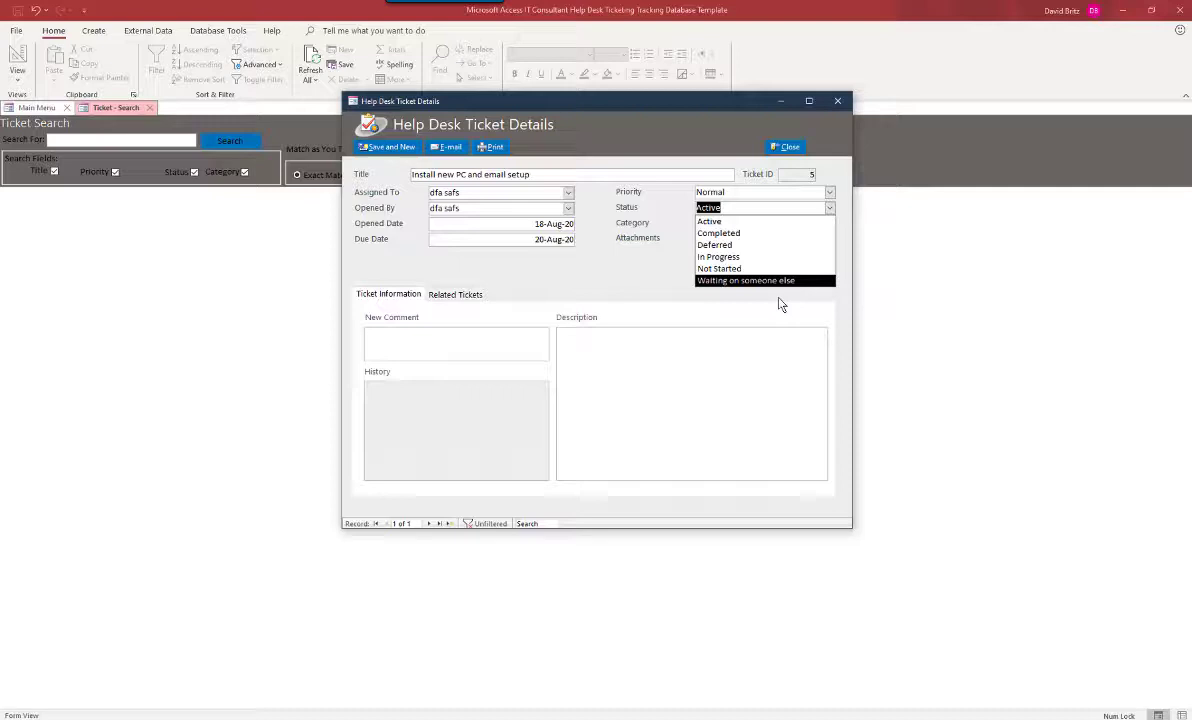
left_click(779, 281)
left_click(830, 223)
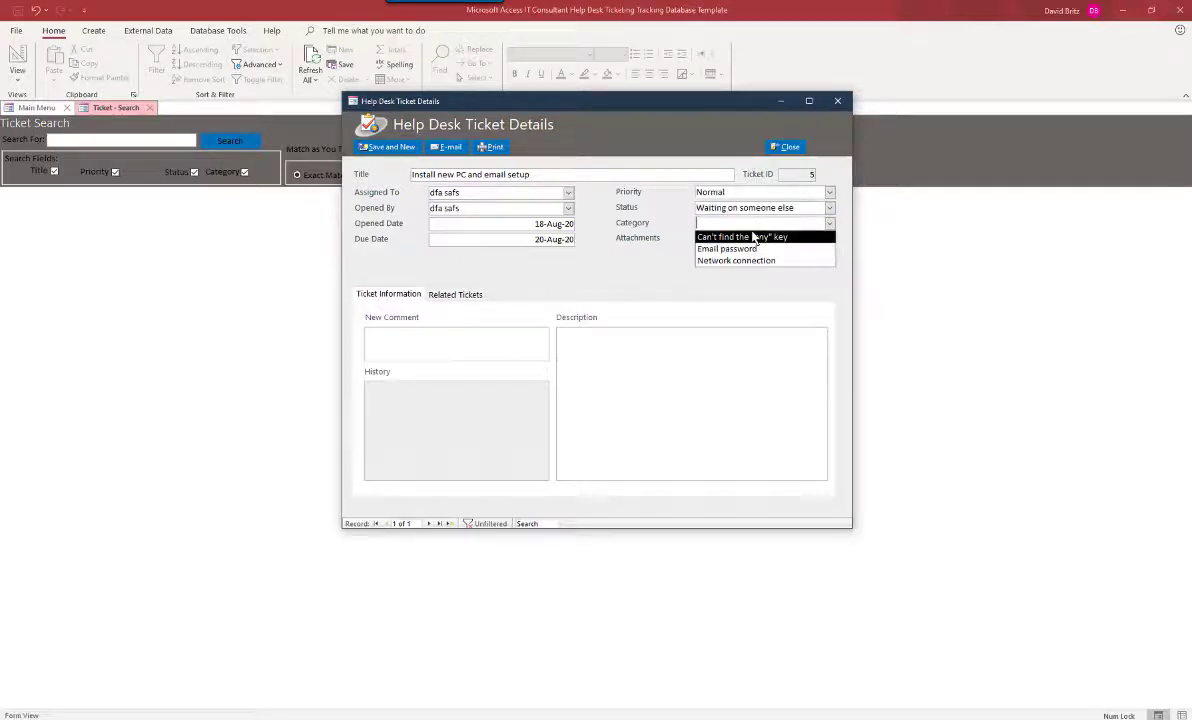
left_click(742, 237)
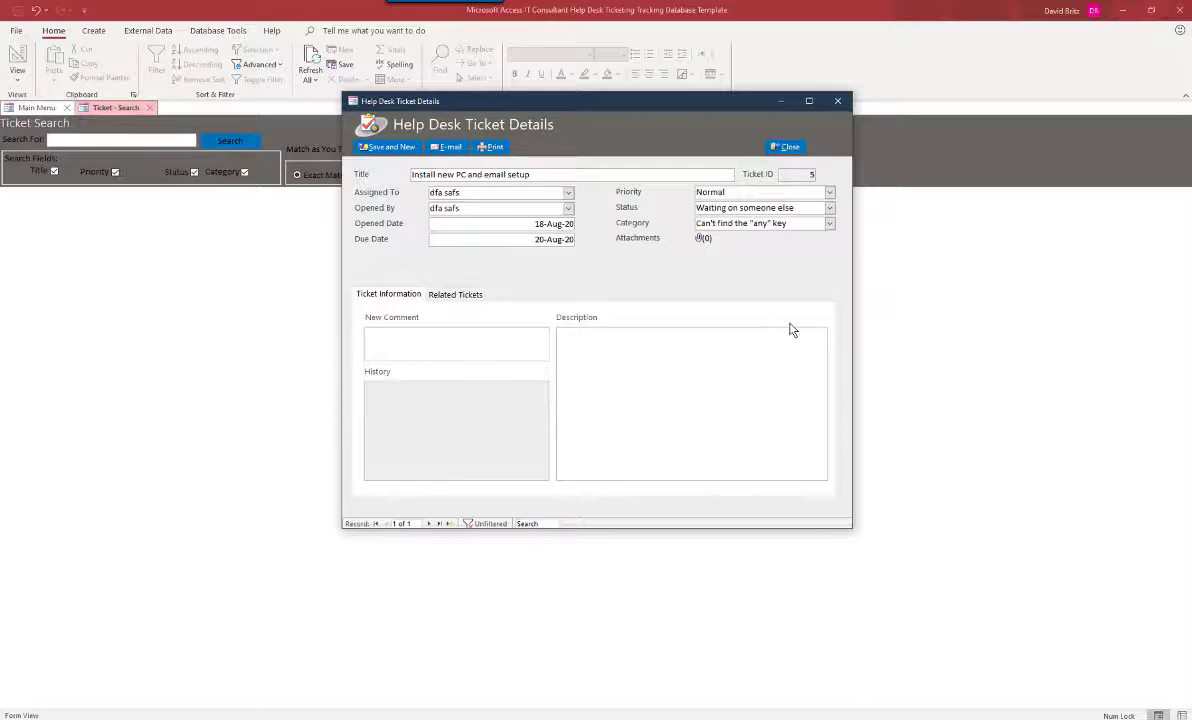
left_click(790, 147)
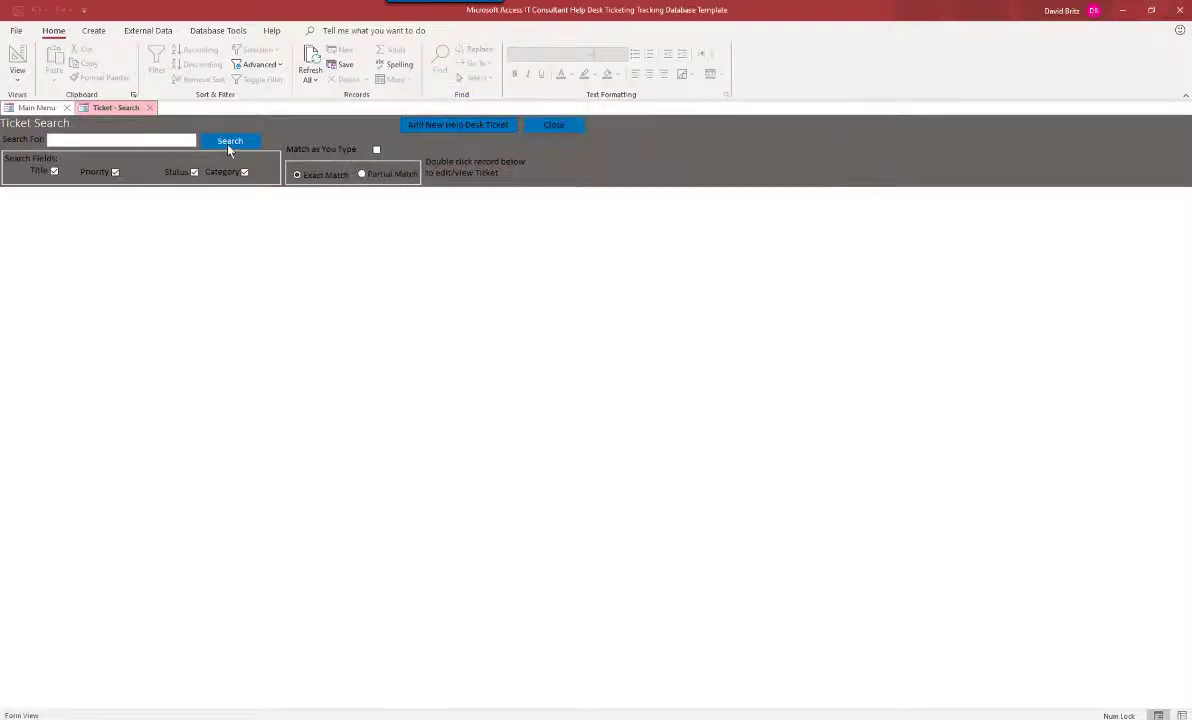
Step: Add a help desk ticket titled "New PC install and email setup" and assign it to the second contact
left_click(447, 130)
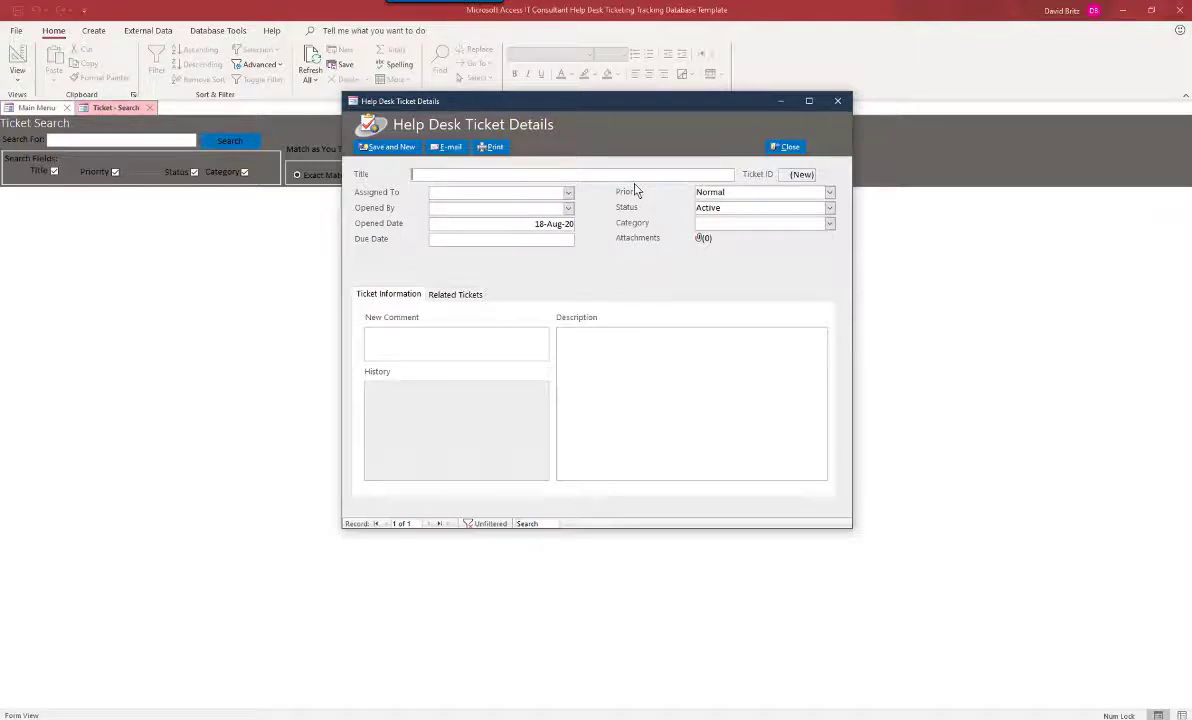
type("New PC Install and email setup")
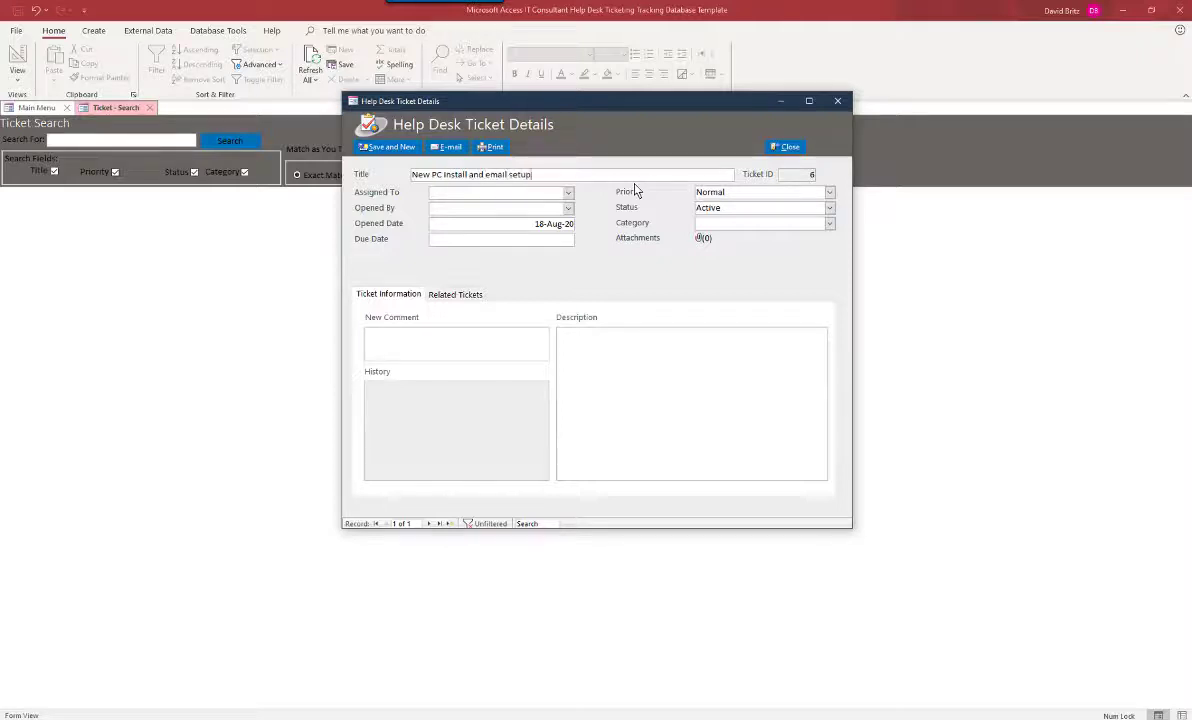
left_click(635, 190)
left_click(568, 193)
left_click(551, 219)
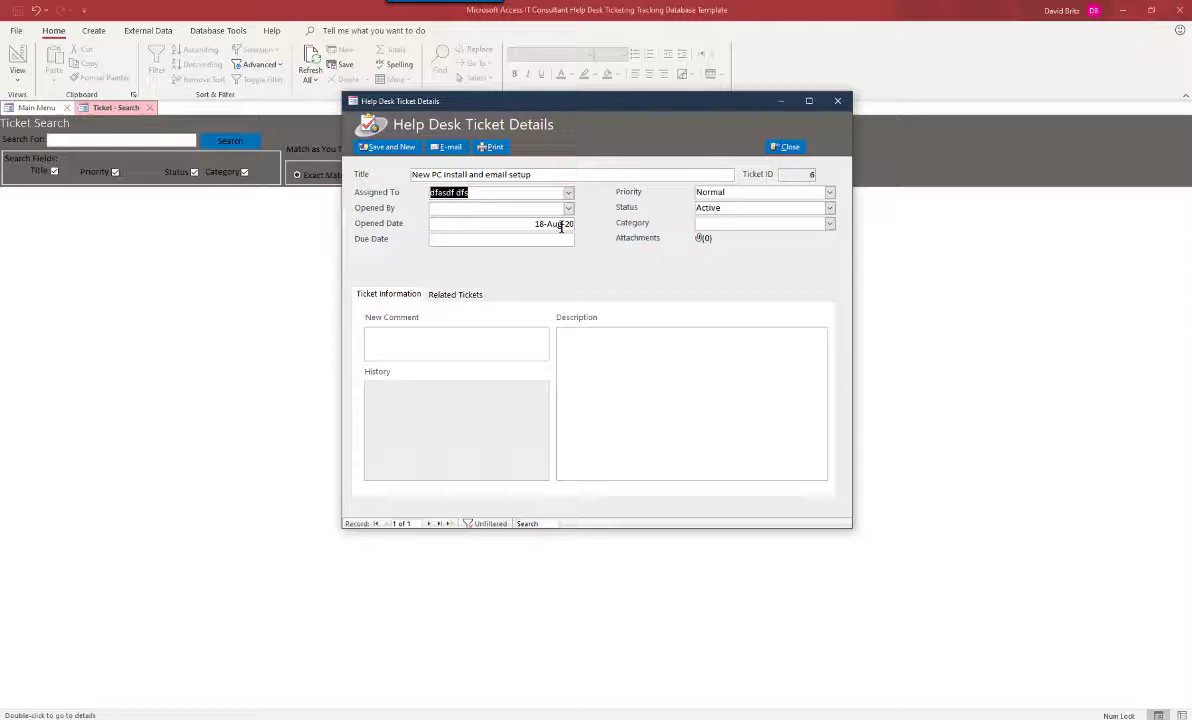
Step: Set the new ticket's due date to August 19, 2020
left_click(545, 226)
left_click(547, 240)
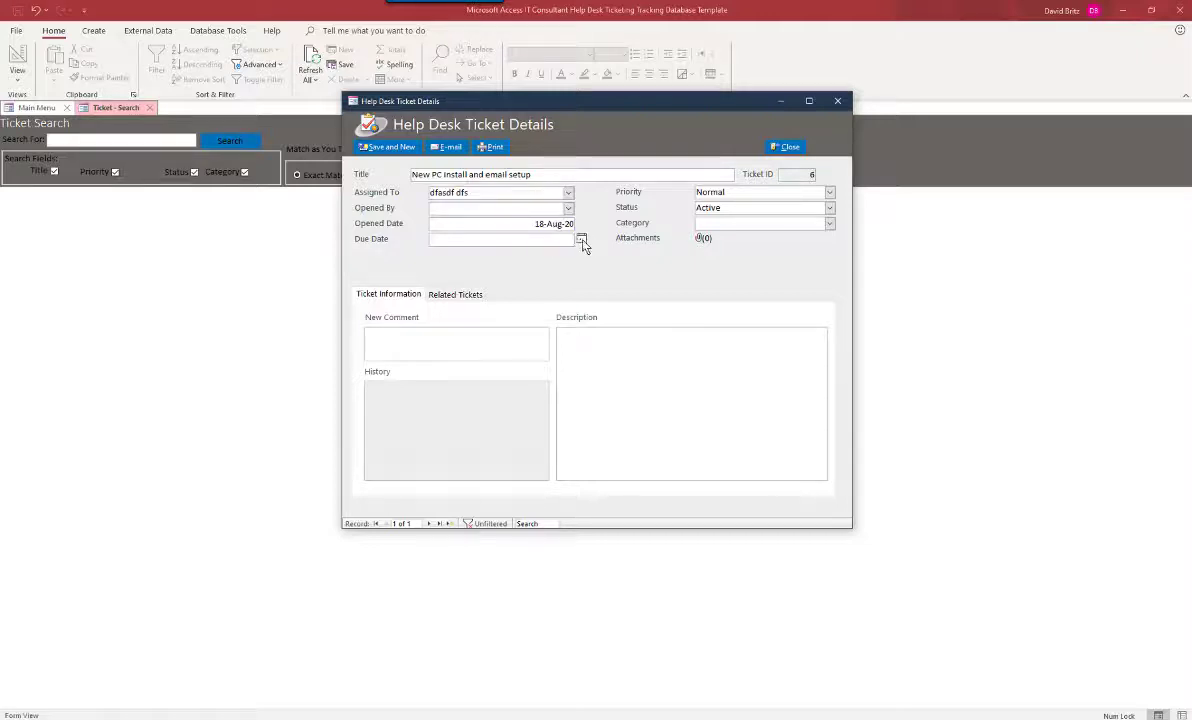
left_click(581, 238)
left_click(530, 302)
Step: Set the ticket's priority to High, status to Not Started and category to Can't find the "any" key
left_click(829, 192)
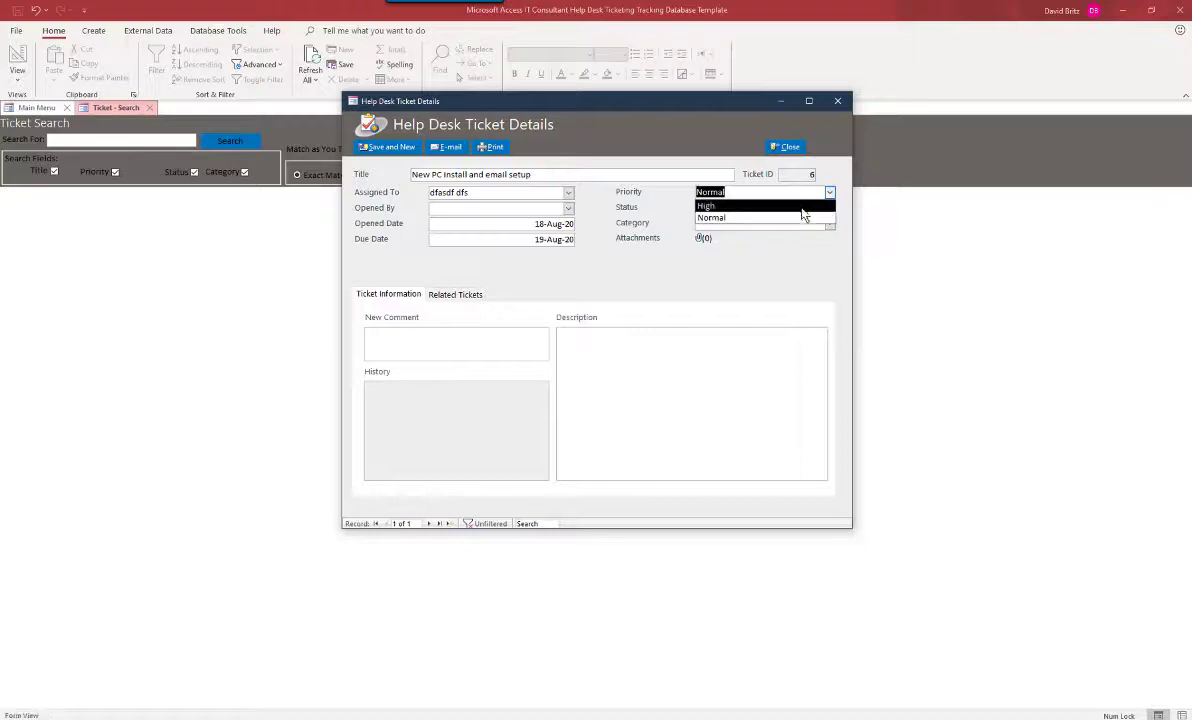
left_click(750, 205)
left_click(829, 208)
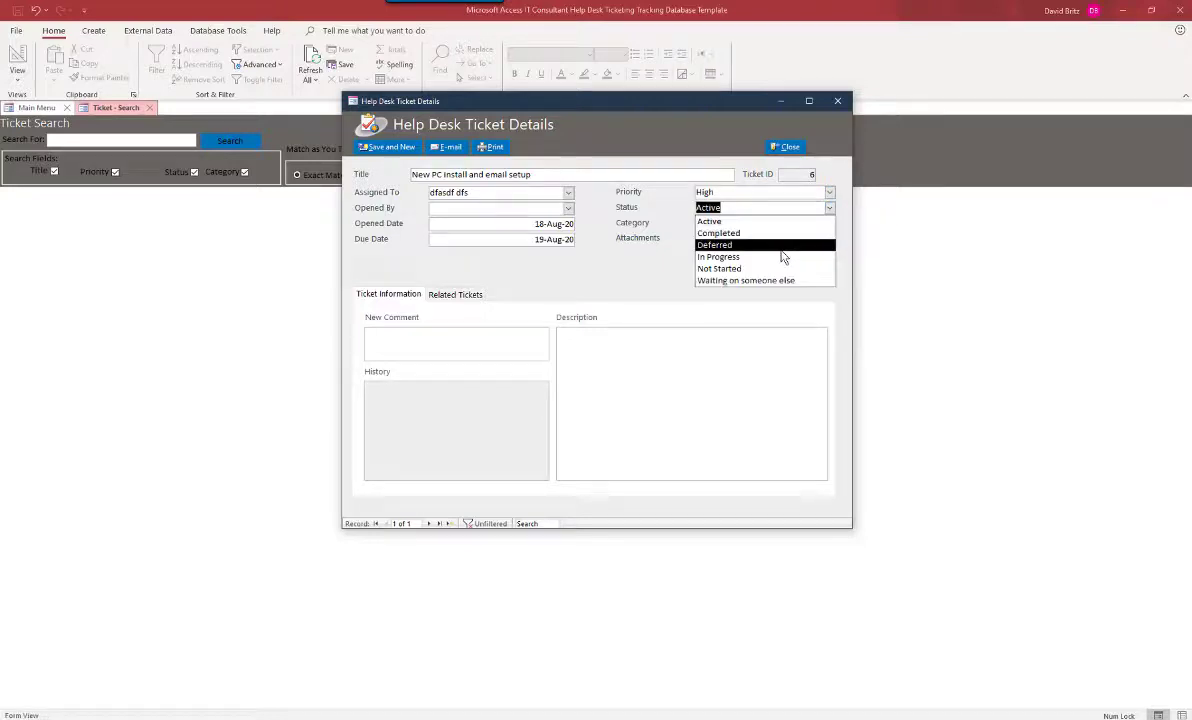
left_click(778, 269)
left_click(772, 222)
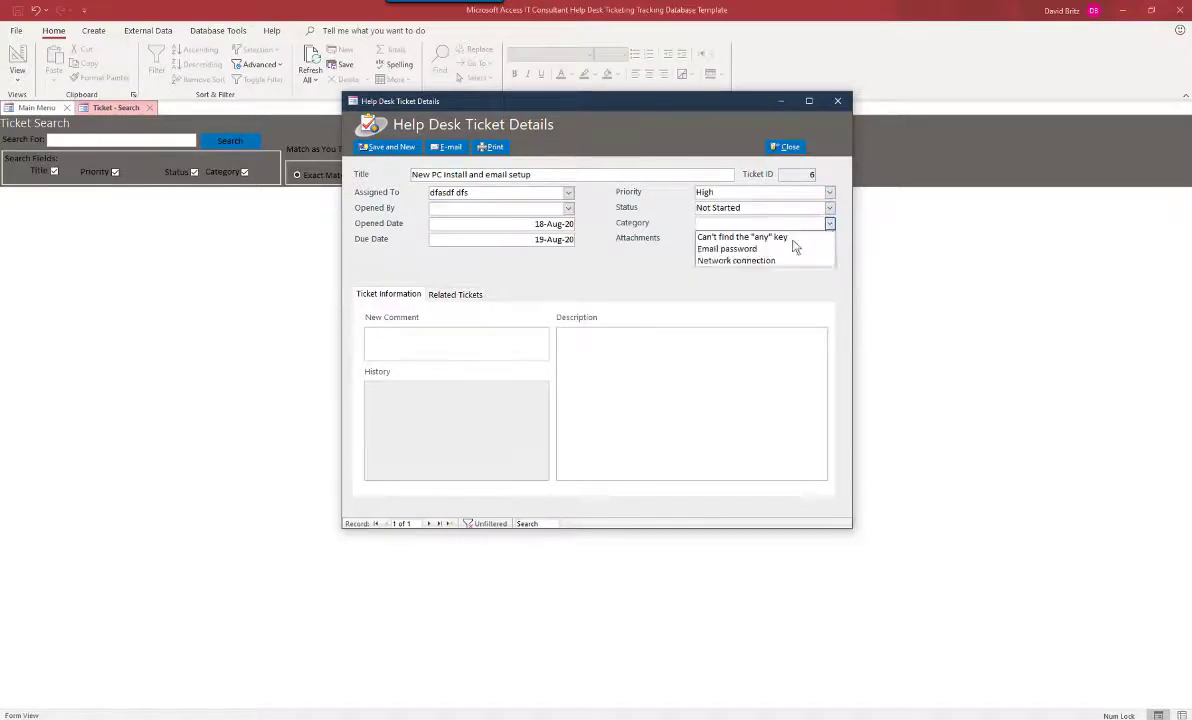
left_click(757, 239)
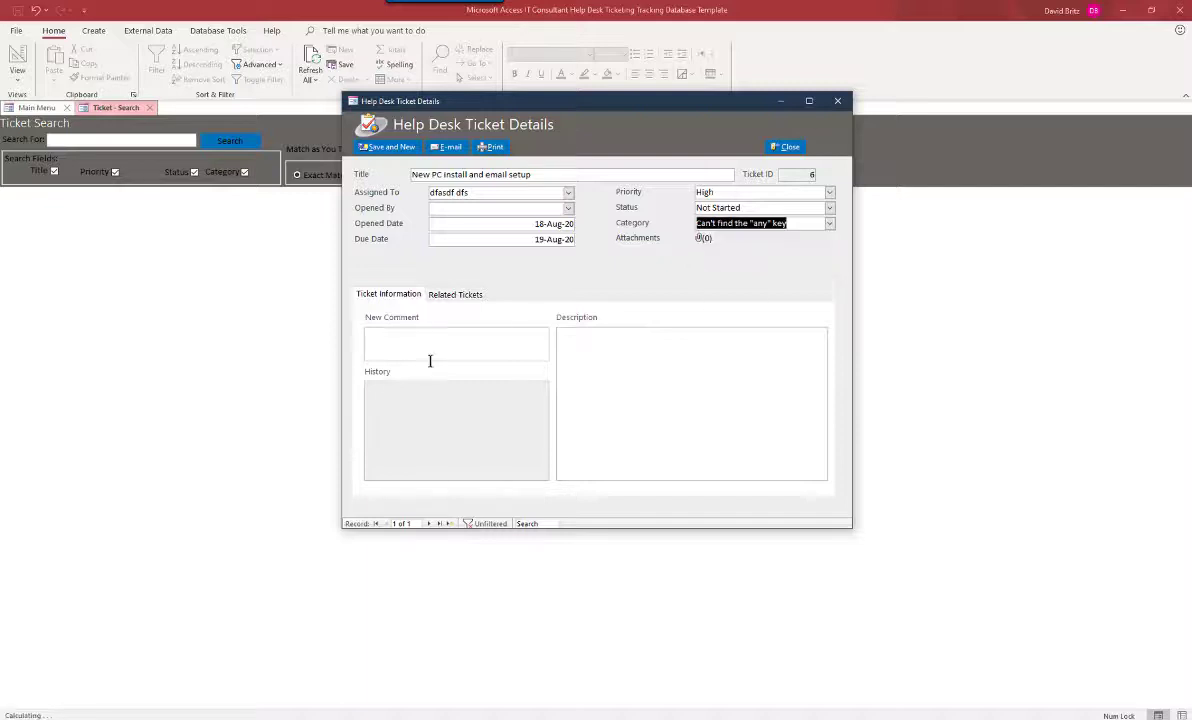
Step: View the ticket's attachments window and cancel it without adding a file
left_click(703, 246)
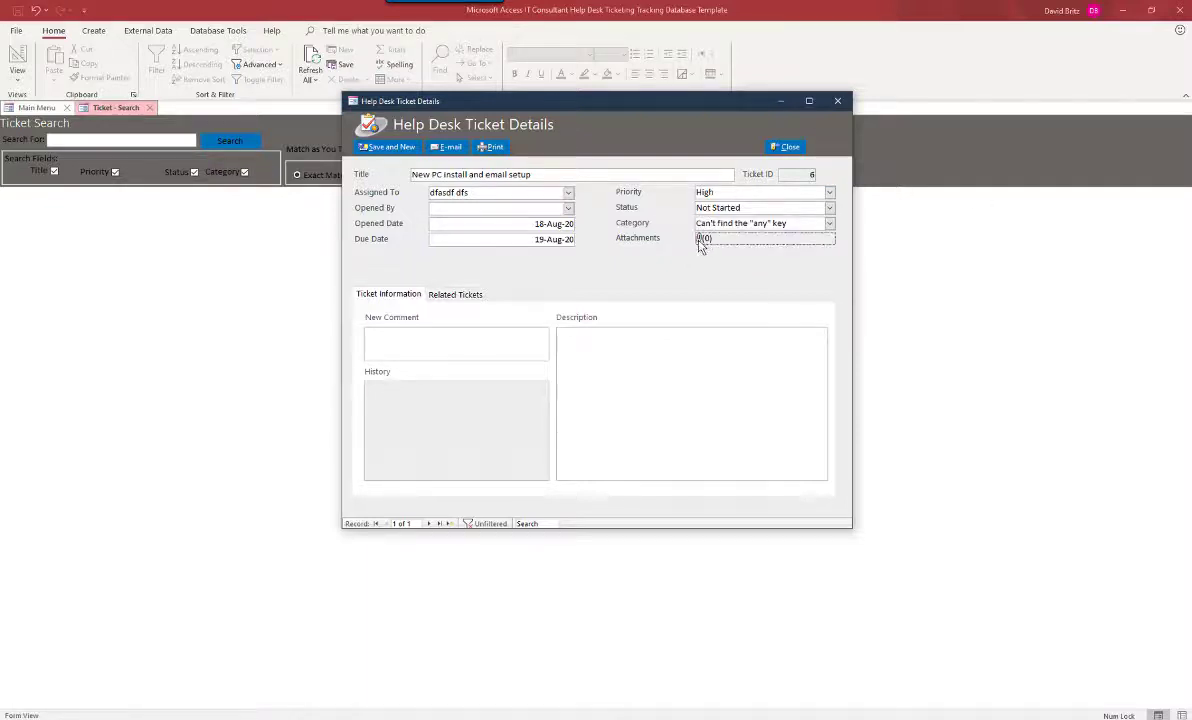
double_click(701, 243)
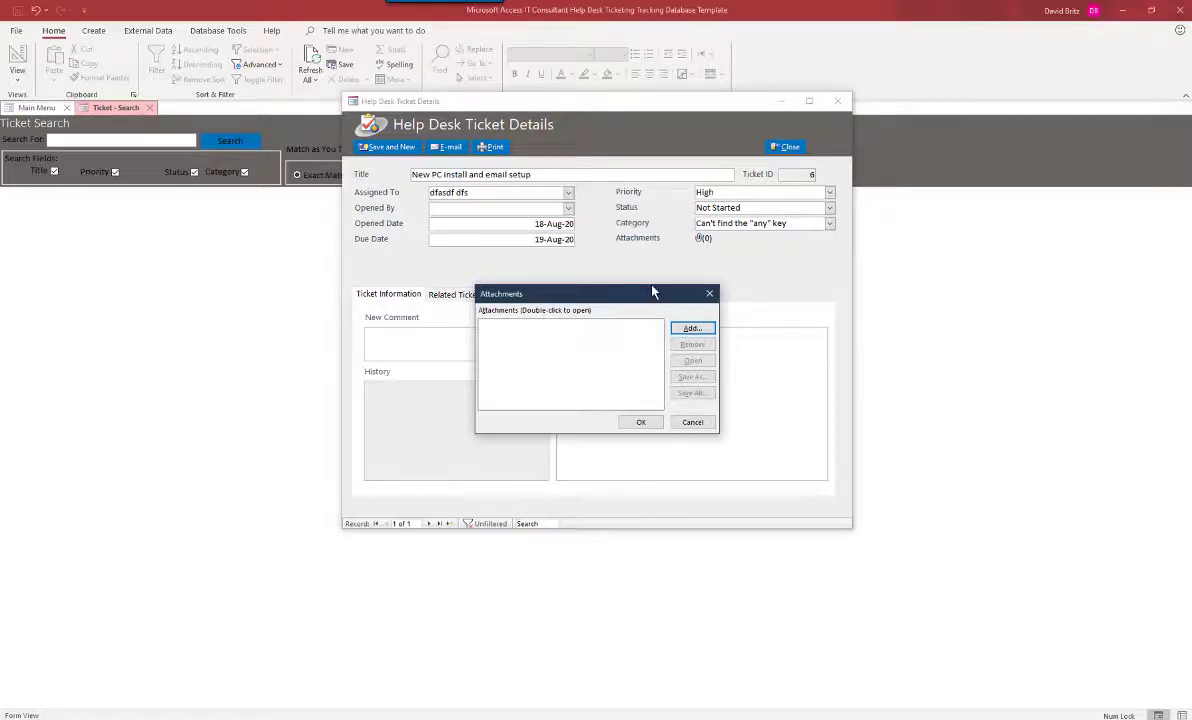
left_click(699, 427)
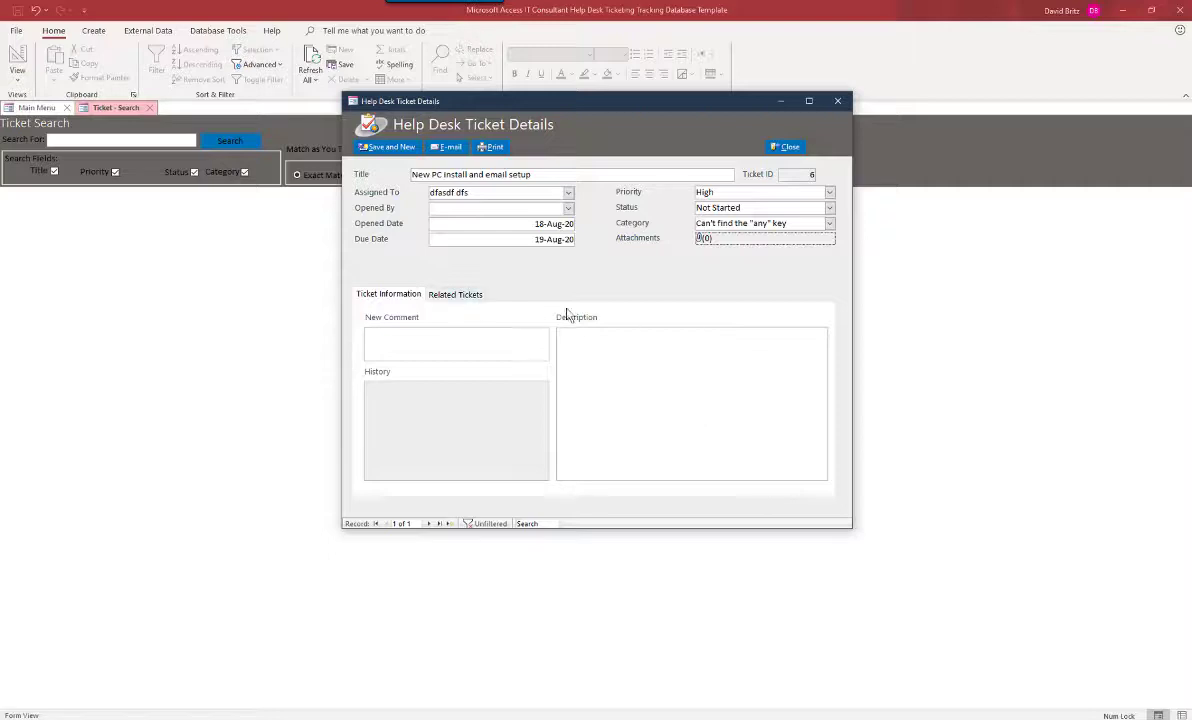
Step: Save the ticket, and close the ticket details and the ticket search to return to the Main Menu
left_click(363, 146)
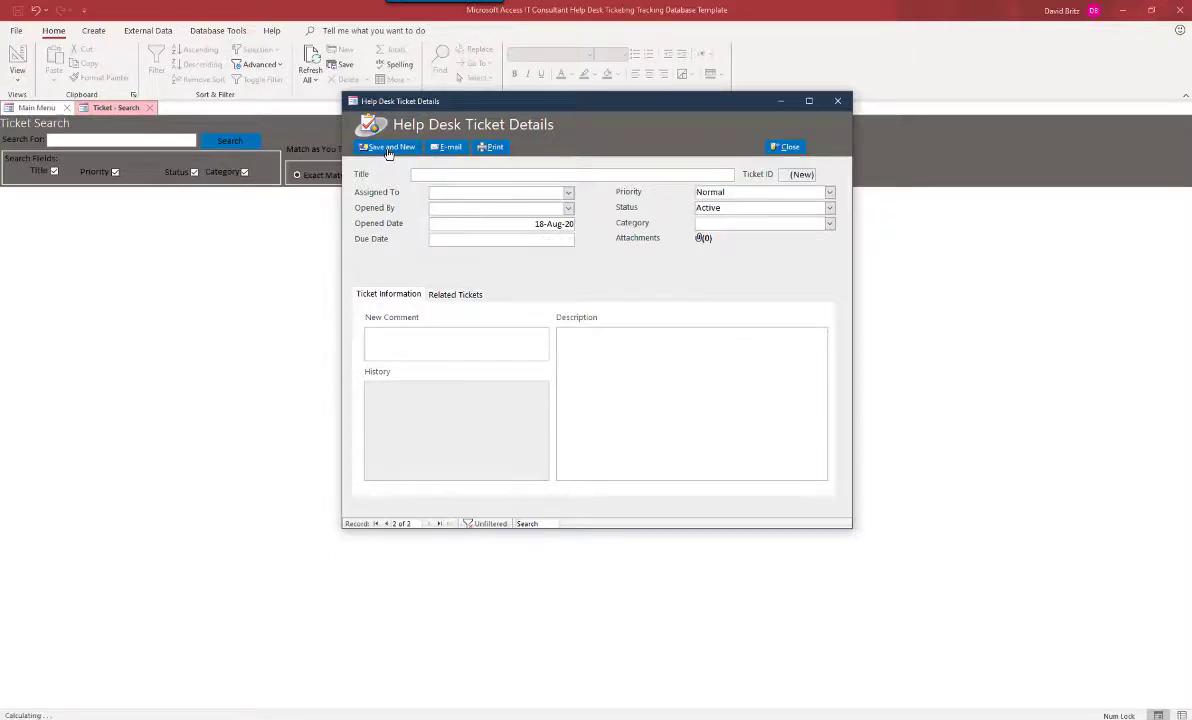
left_click(784, 146)
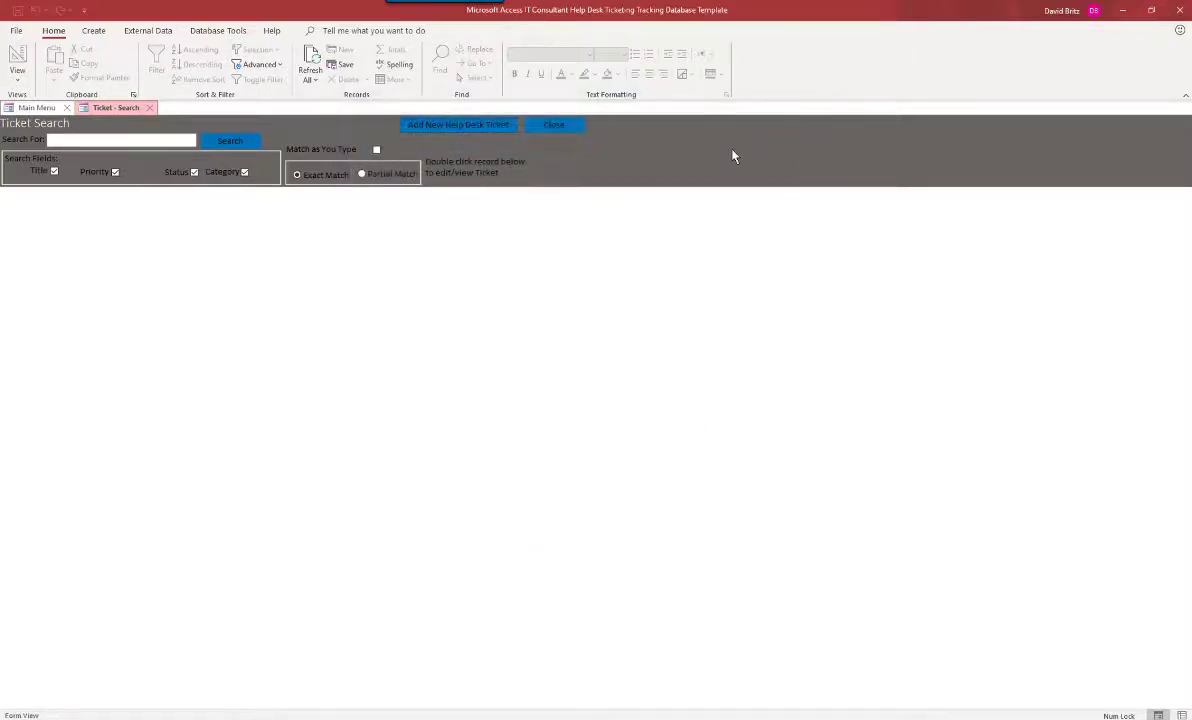
left_click(553, 124)
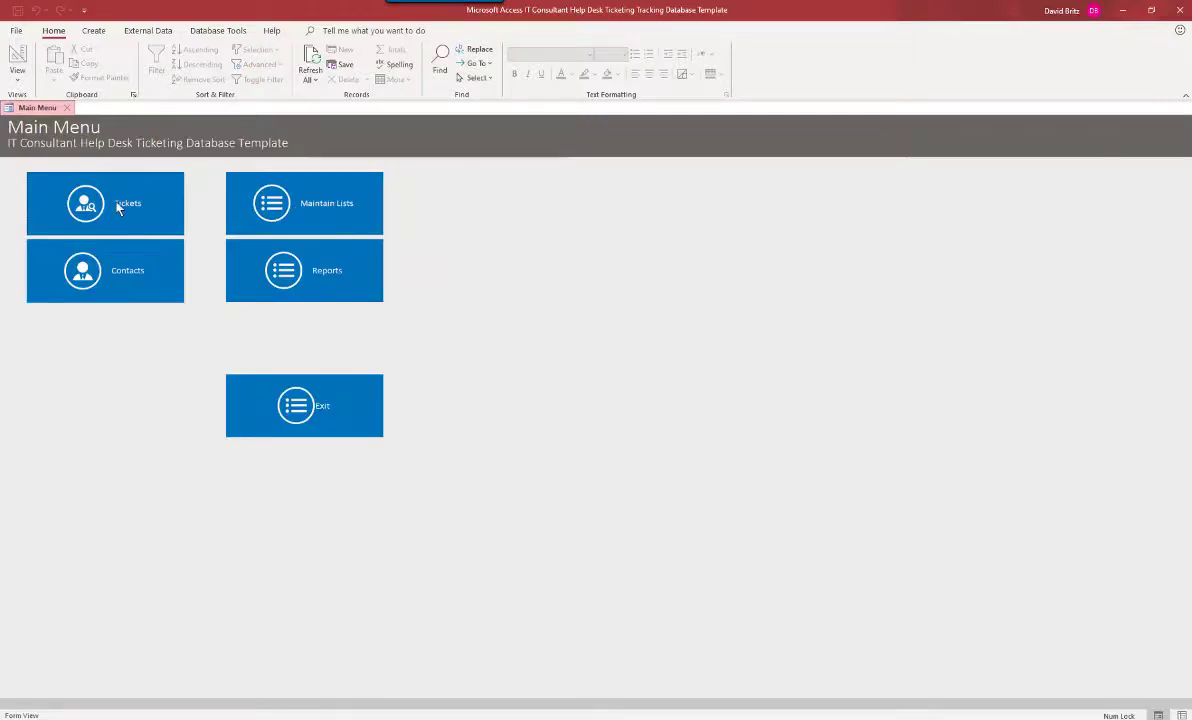
Step: List all contacts, enter a new first name and last name for the first contact, and close the contacts search
left_click(67, 268)
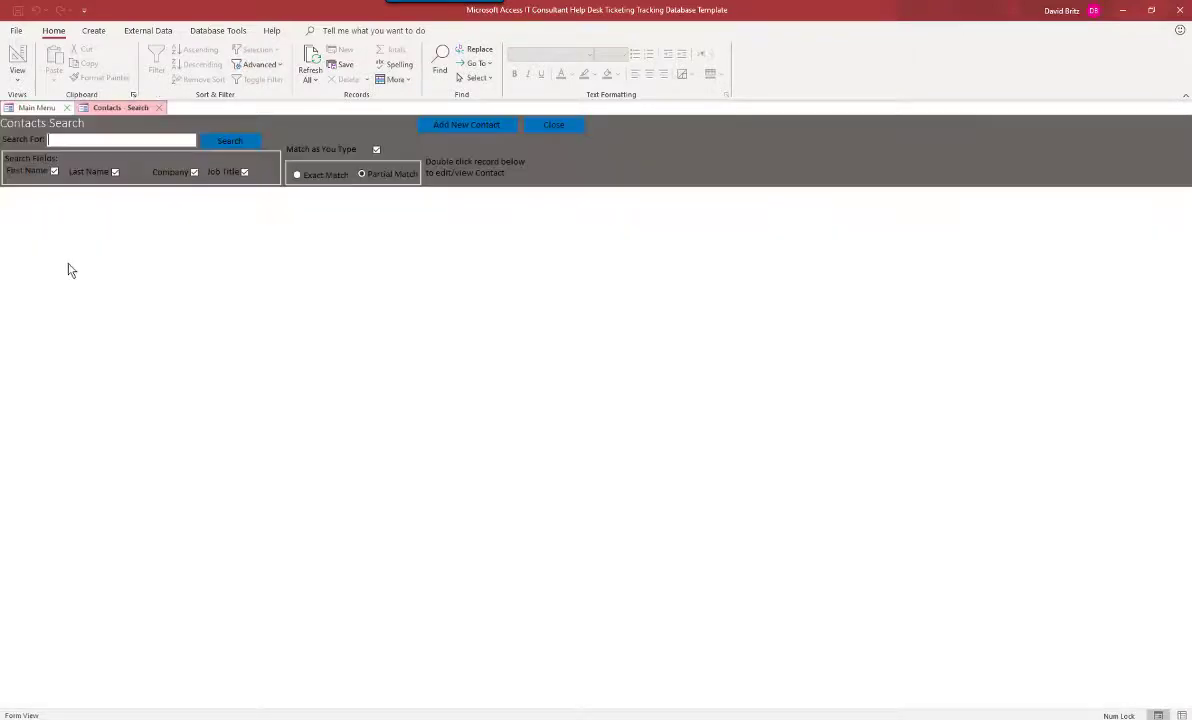
left_click(226, 142)
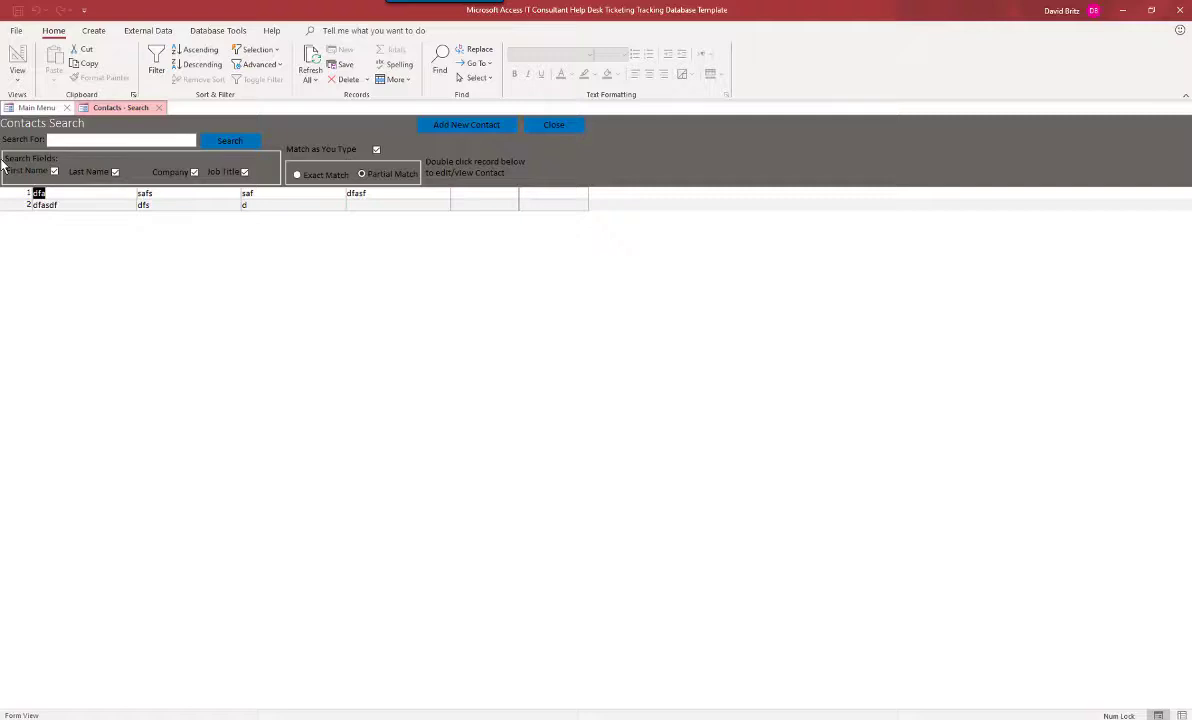
type("Mister")
key("Tab")
type("Com")
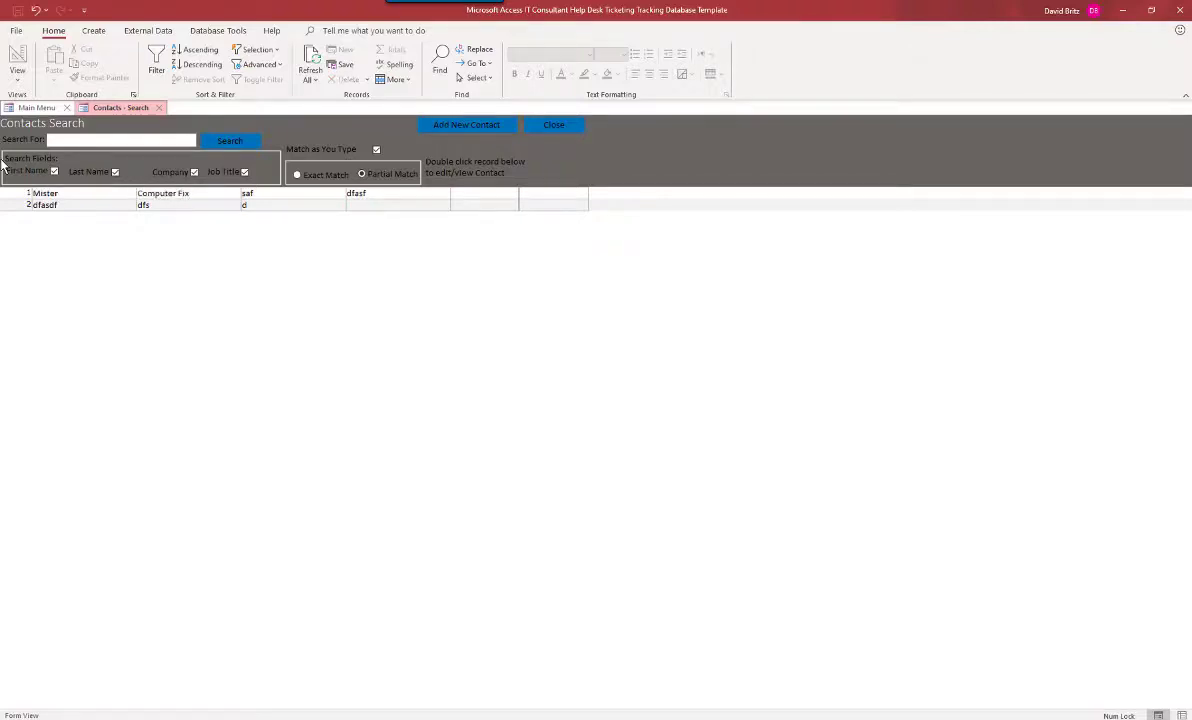
key("Tab")
left_click(172, 140)
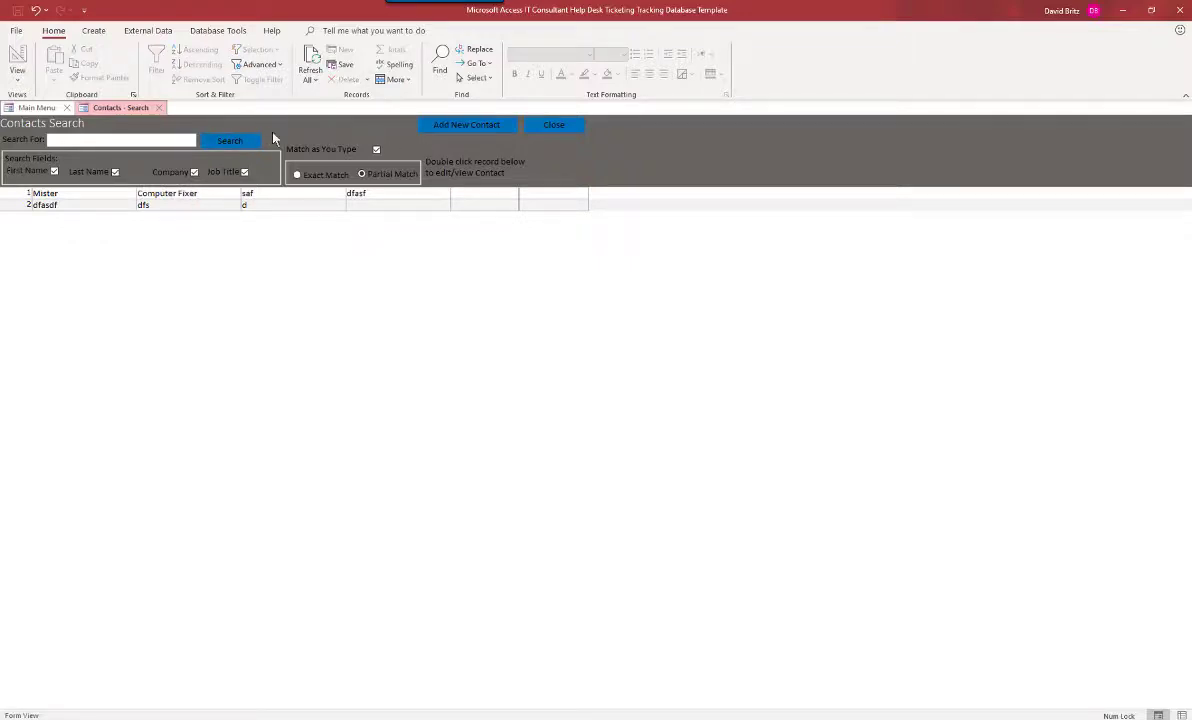
left_click(553, 124)
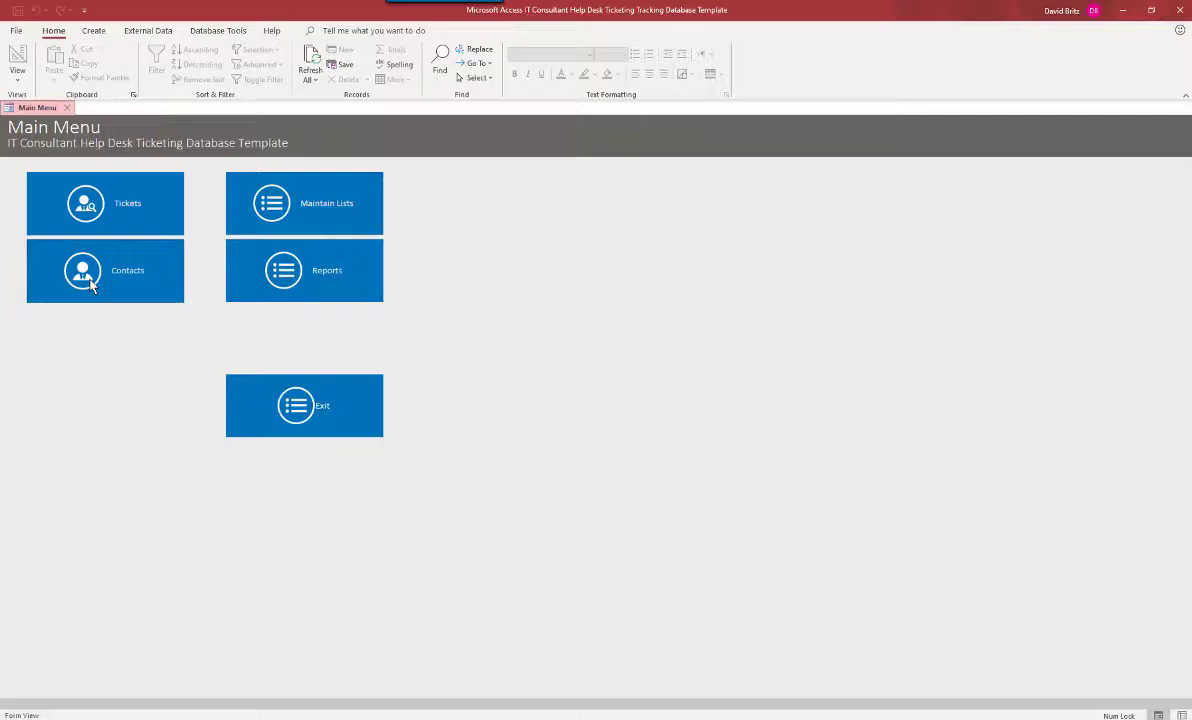
Step: List all tickets, check the assigned contact on "Install new PC and email setup", and close the ticket and the search
left_click(104, 205)
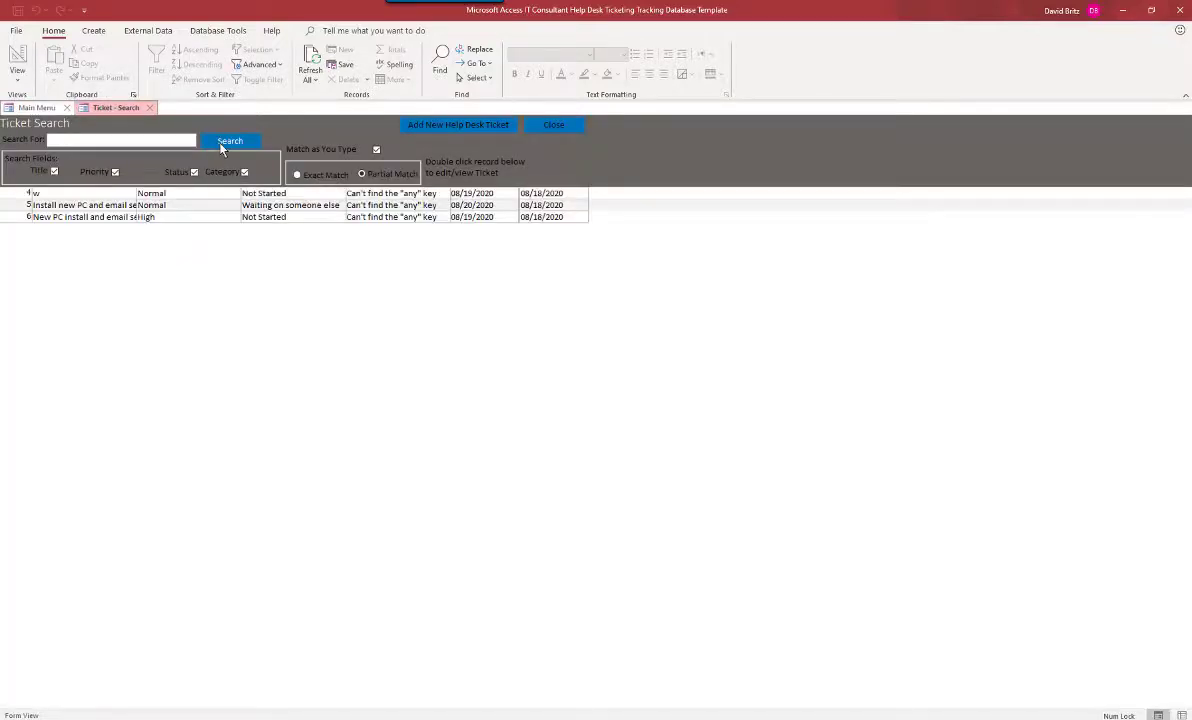
left_click(104, 214)
double_click(68, 206)
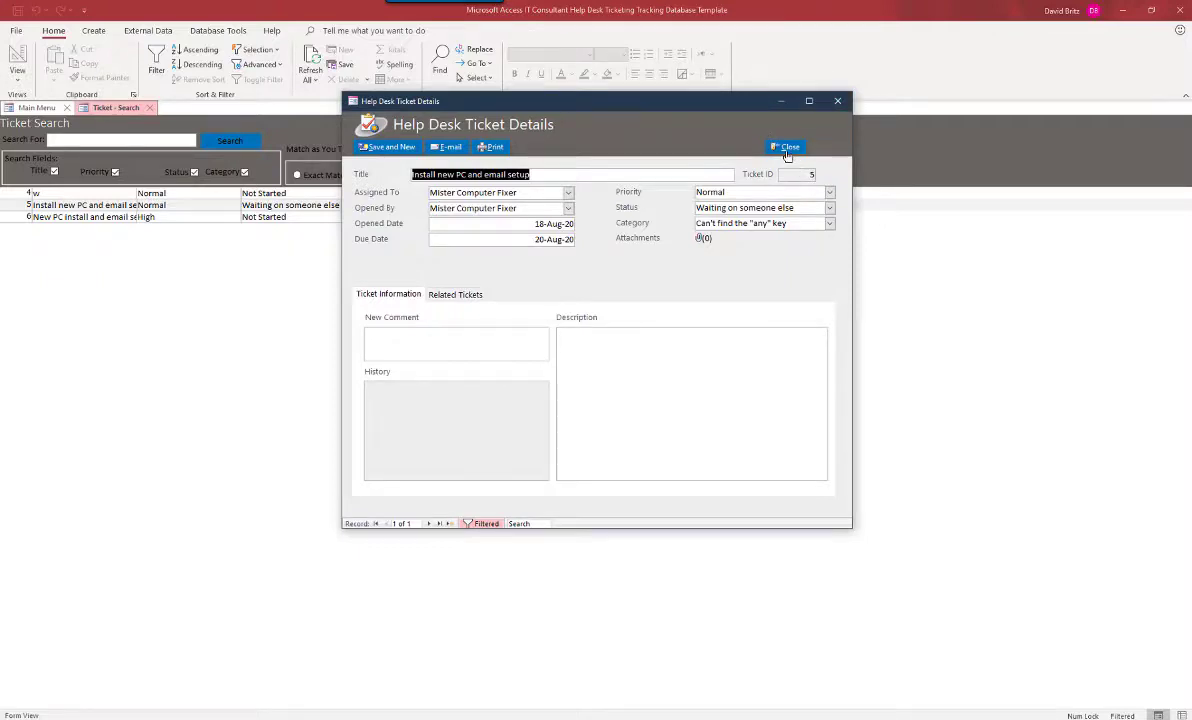
left_click(787, 149)
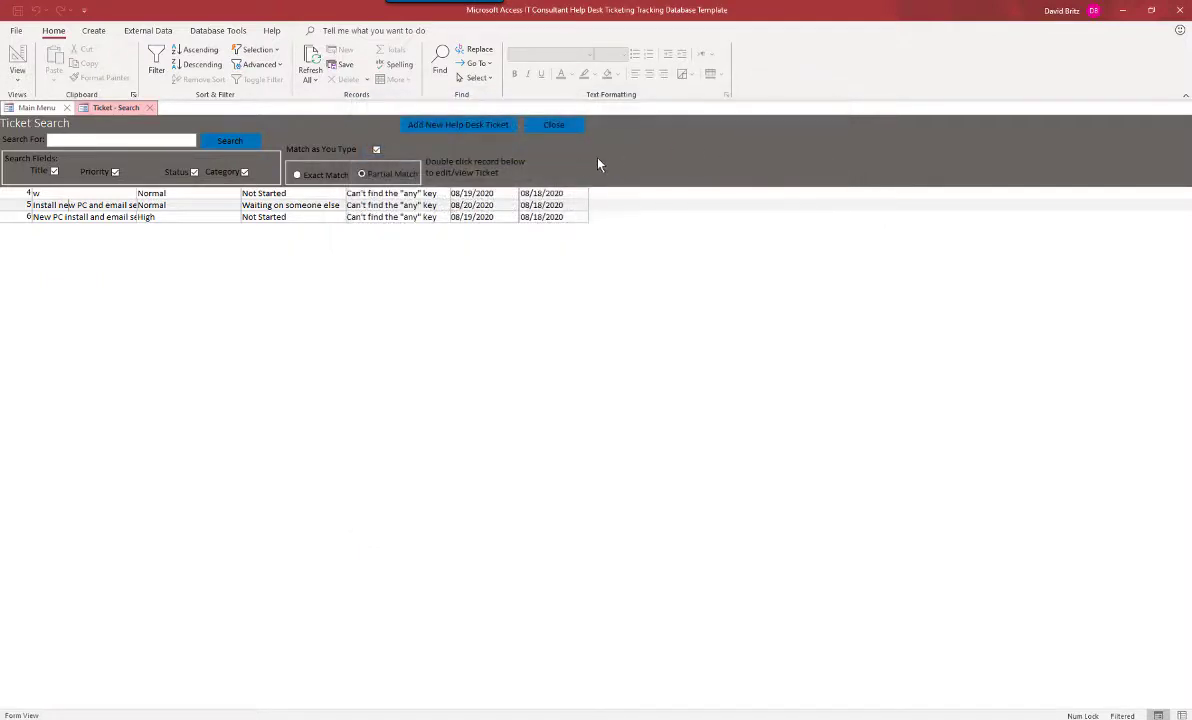
left_click(556, 126)
Step: Preview the Open Tickets report and close it
left_click(265, 275)
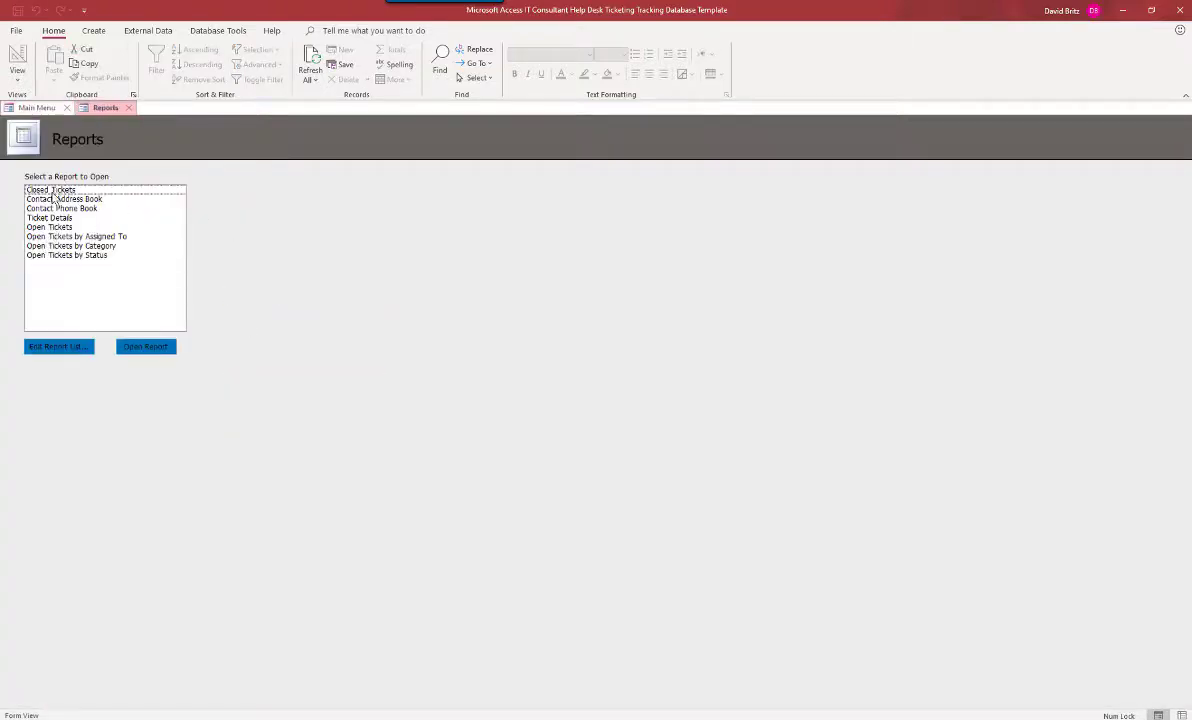
left_click(45, 229)
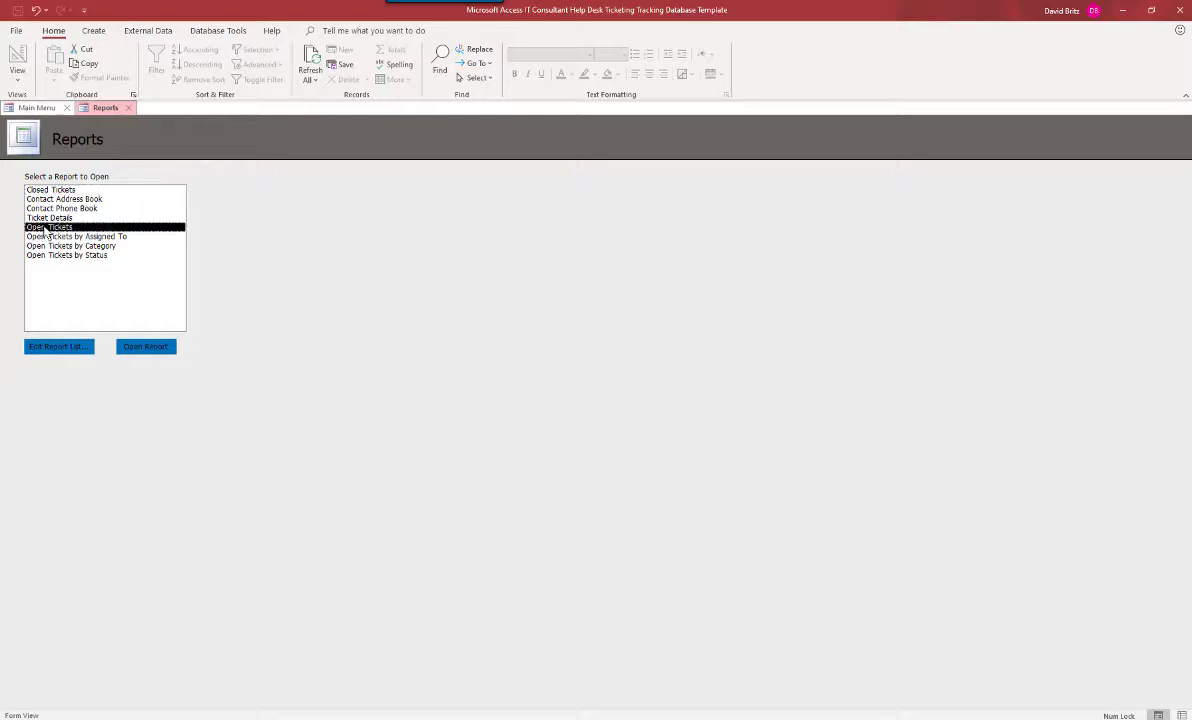
left_click(125, 348)
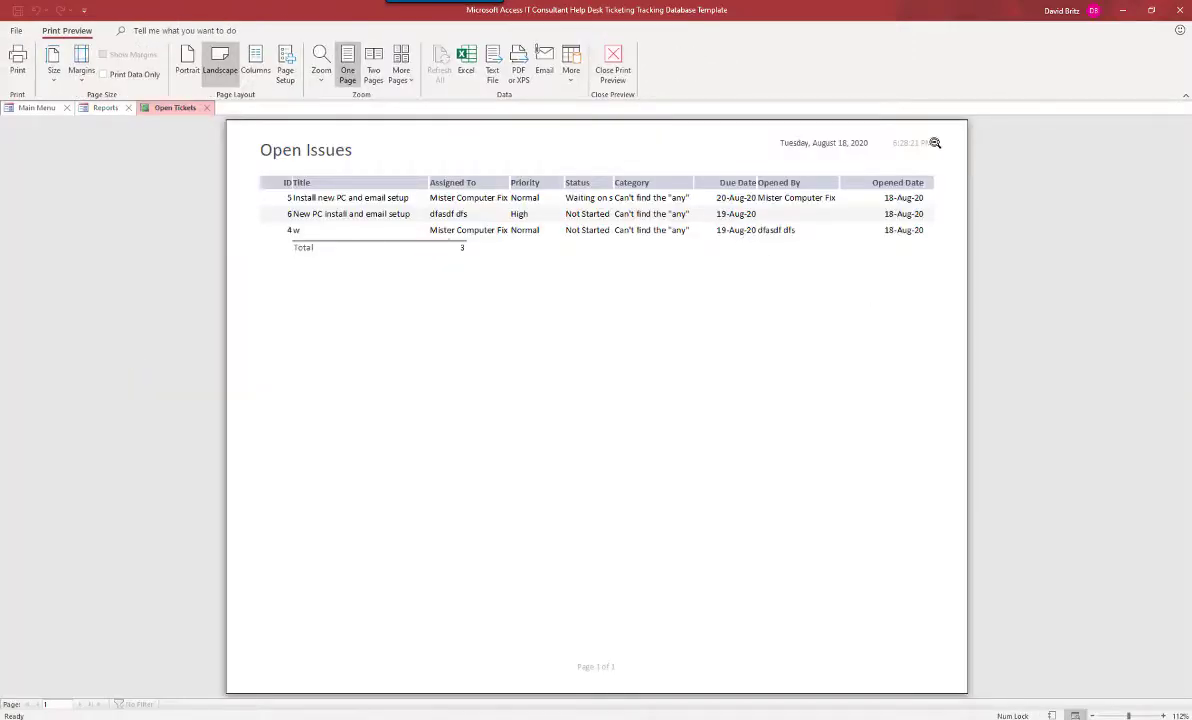
left_click(206, 107)
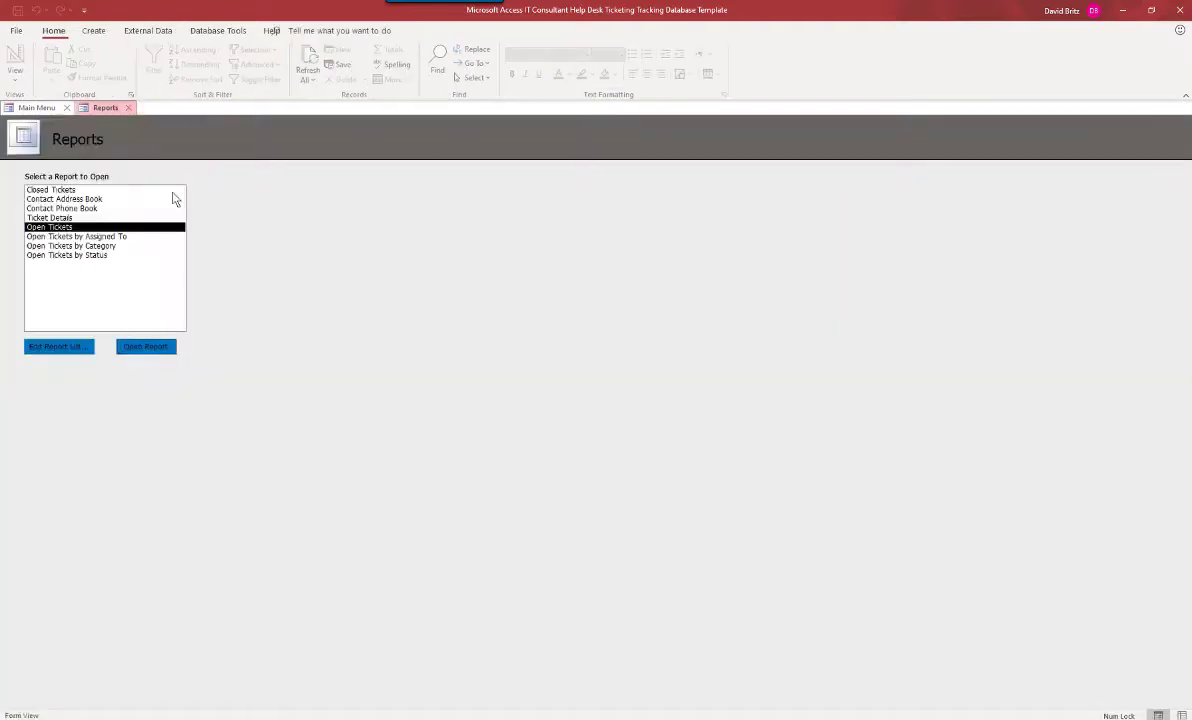
Step: Preview the Open Tickets by Assigned To report, and close it and the Reports form
left_click(65, 237)
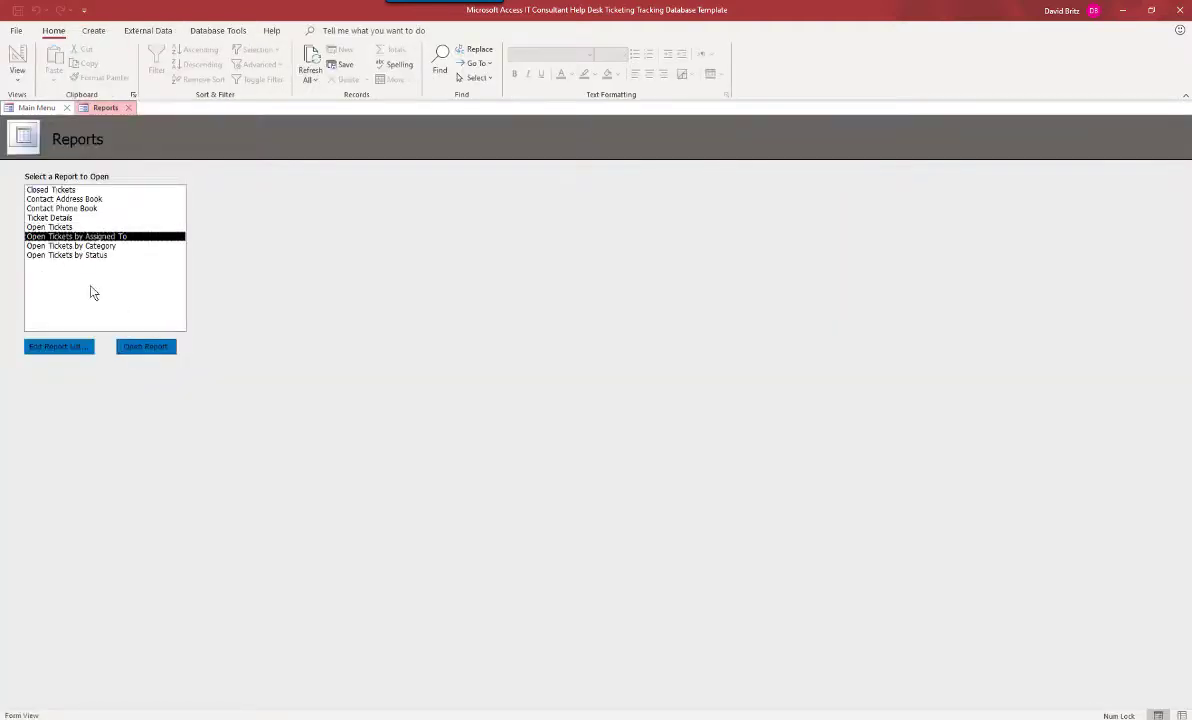
left_click(145, 347)
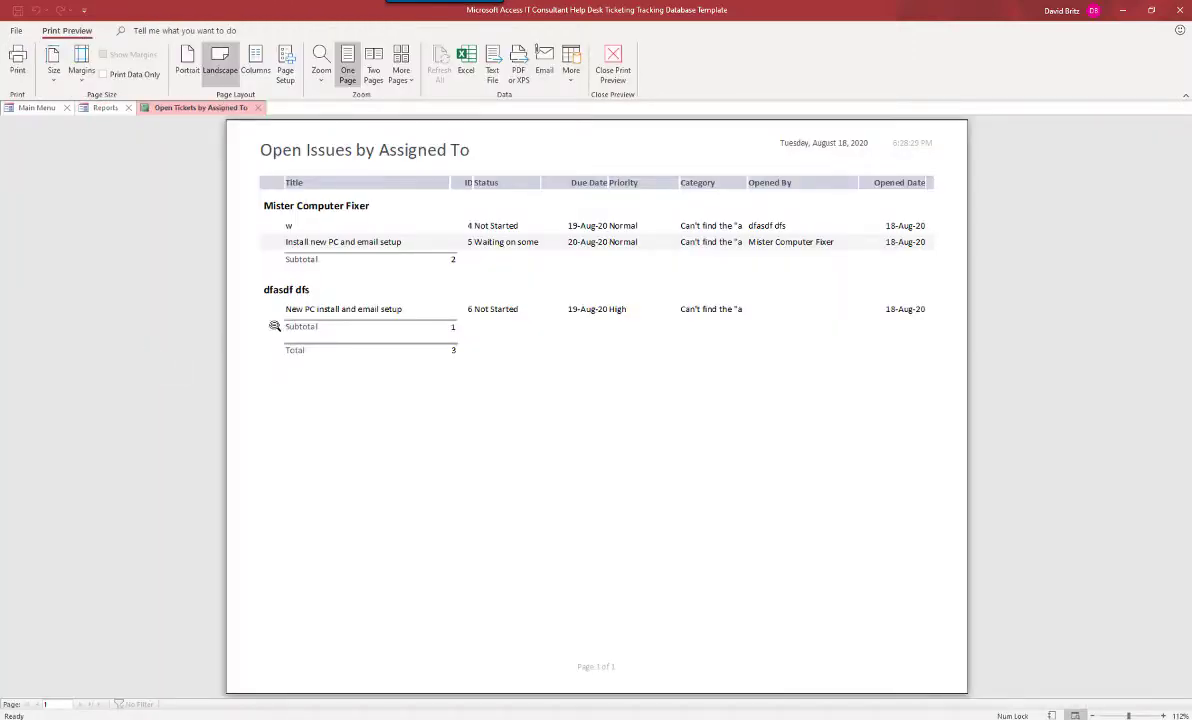
left_click(283, 188)
left_click(298, 214)
left_click(257, 108)
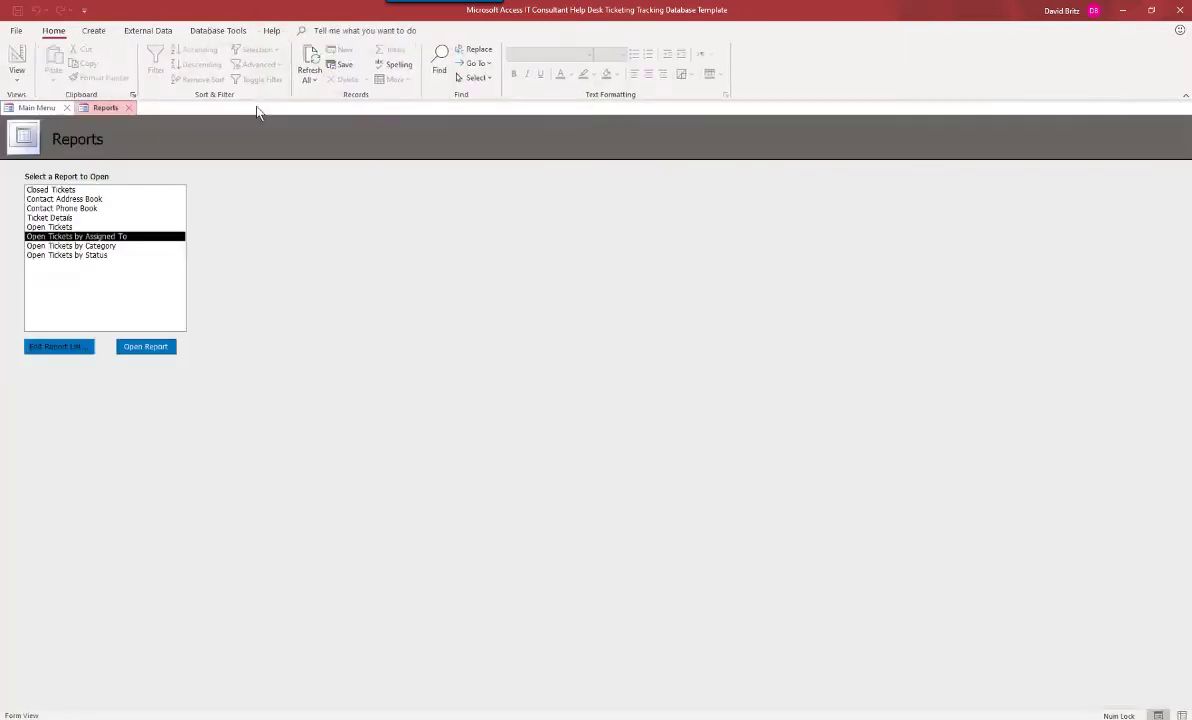
left_click(134, 110)
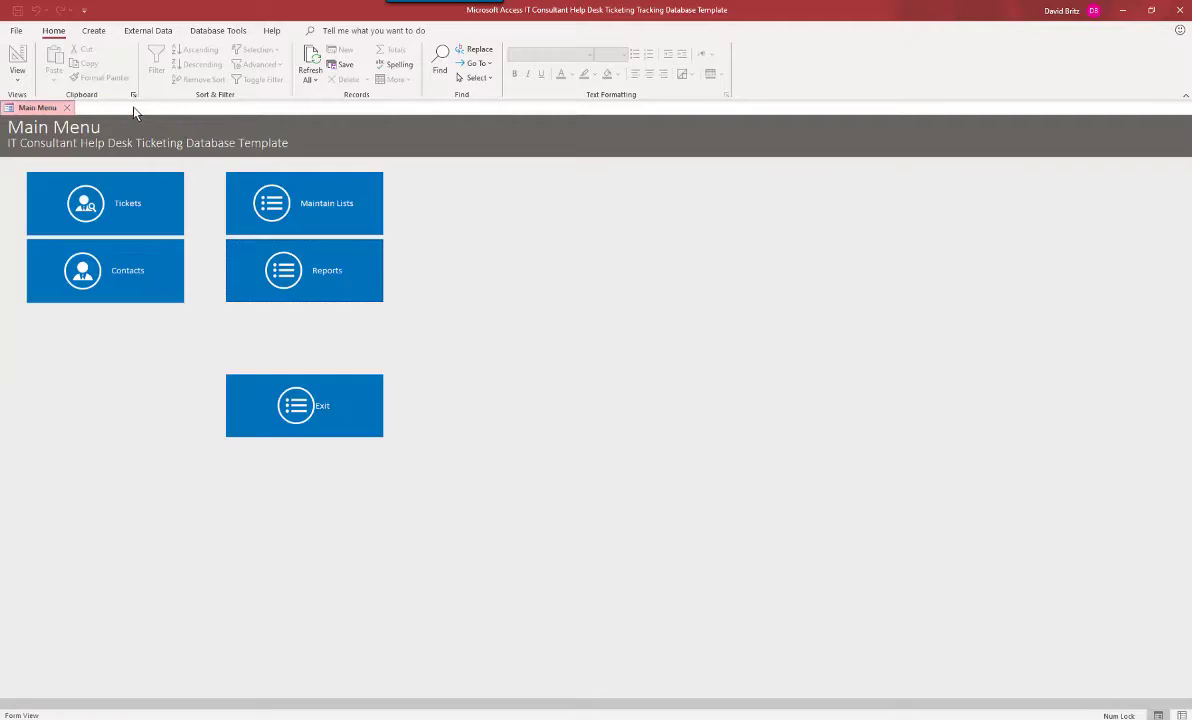